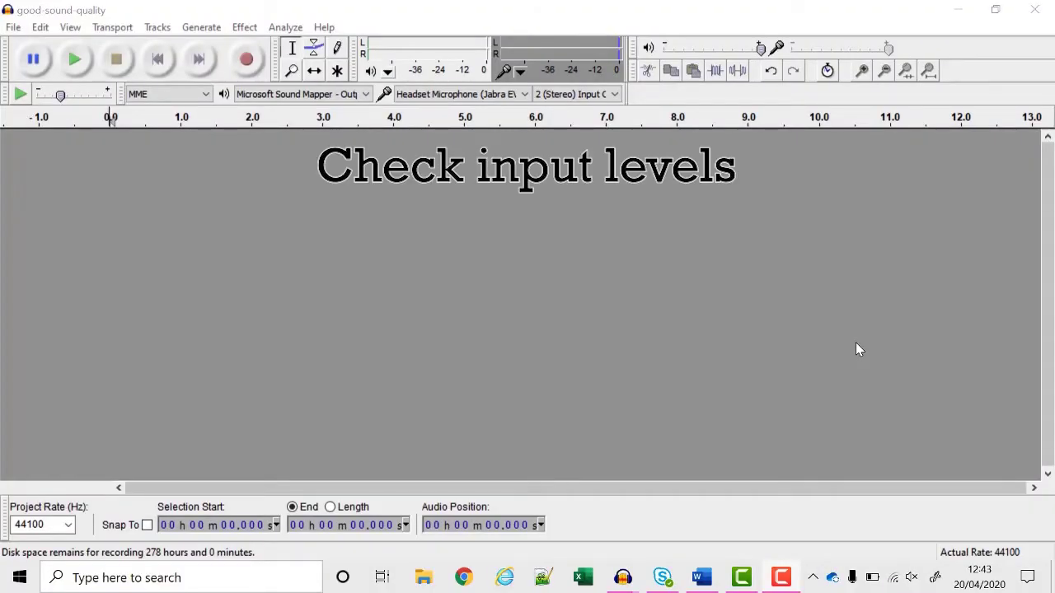
Step: Turn on monitoring of the microphone input level from the input meter
click(521, 75)
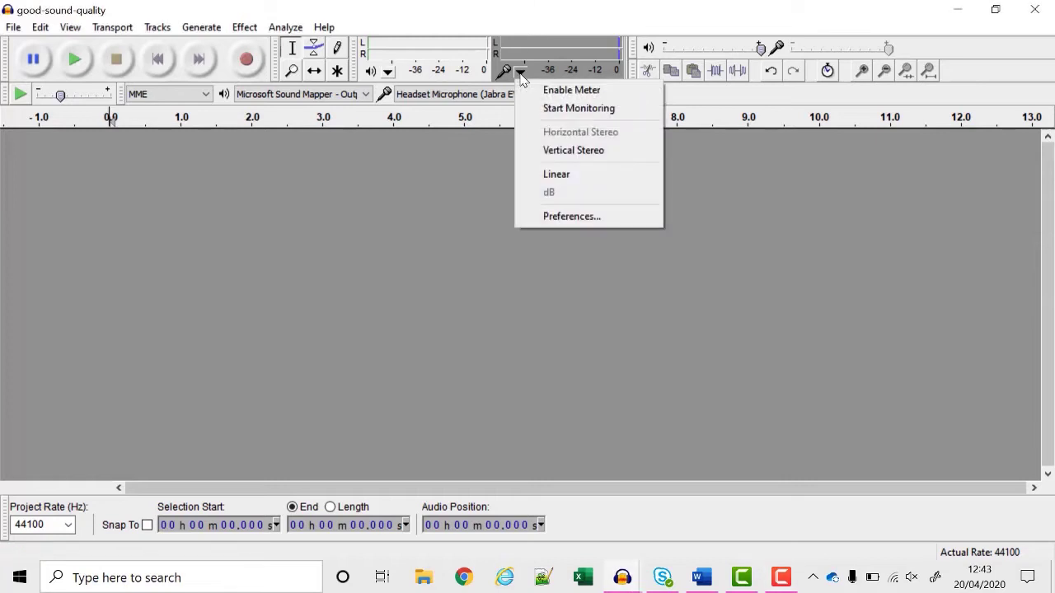
click(568, 111)
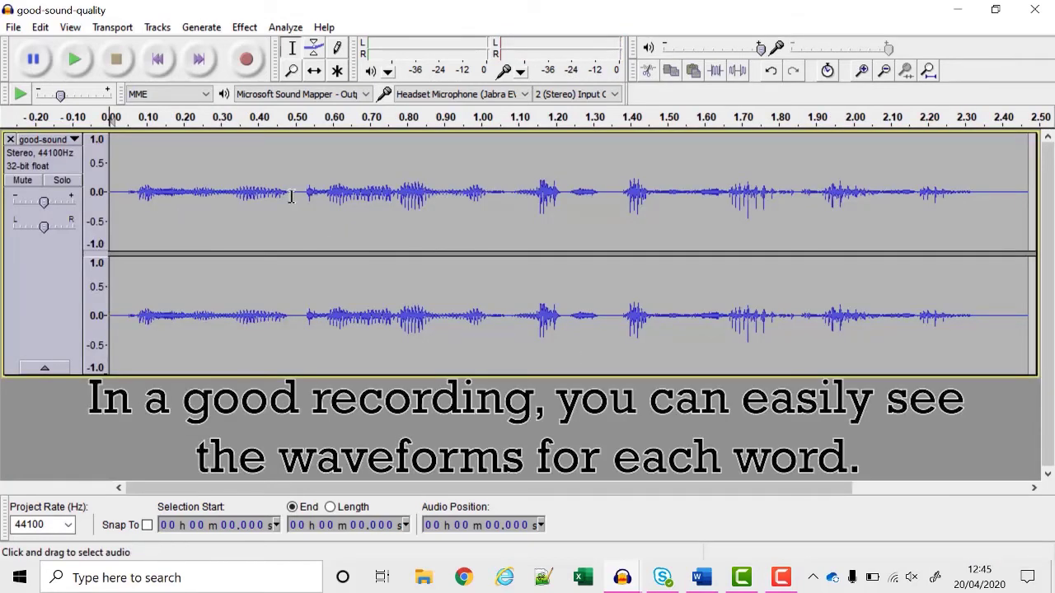
drag(289, 197, 303, 202)
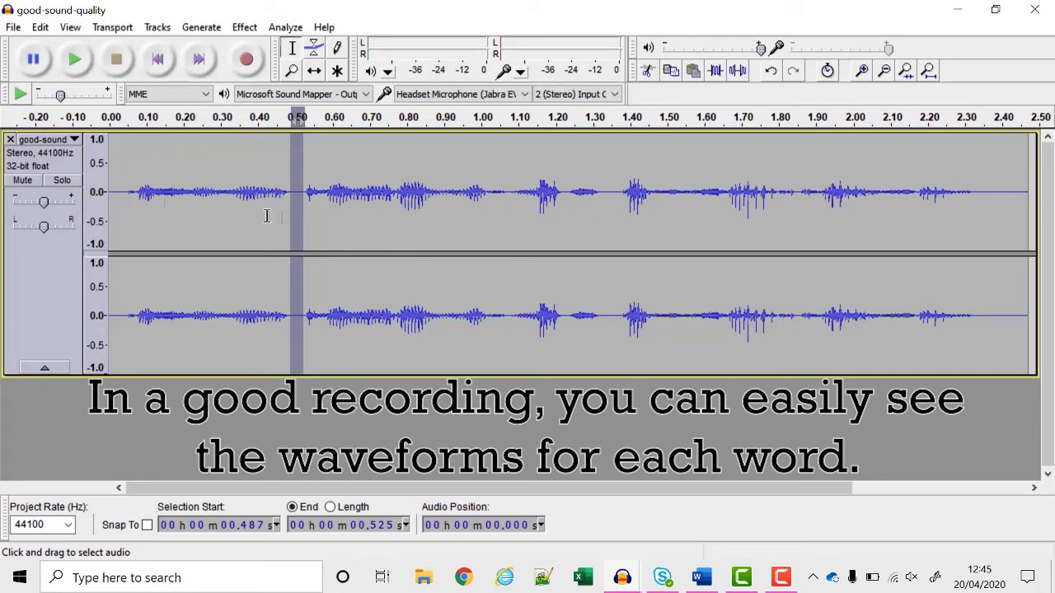
click(118, 192)
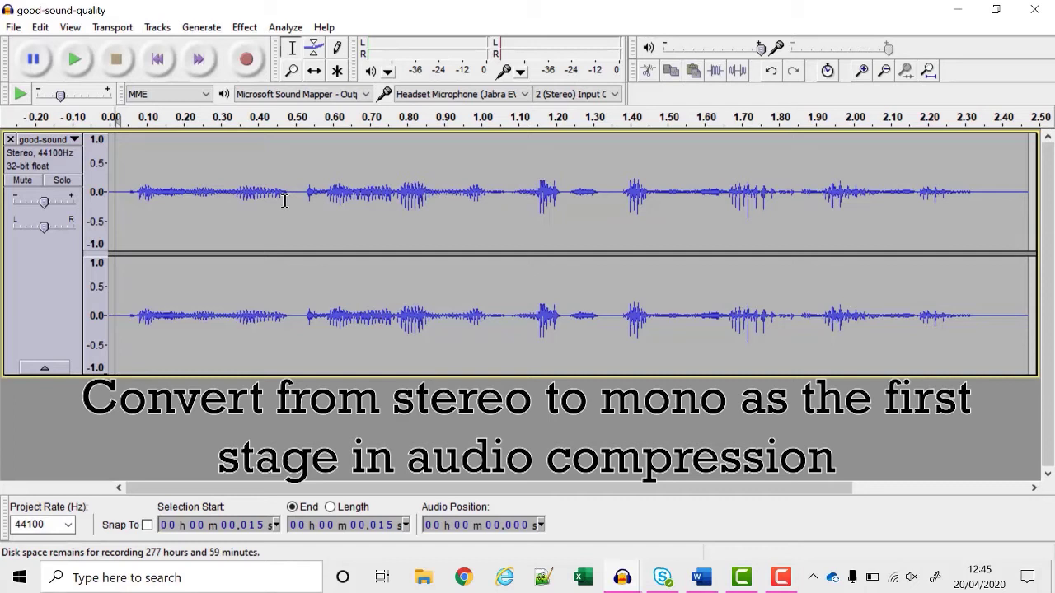
Step: Split the stereo speech track into two mono tracks and remove the lower one
click(73, 141)
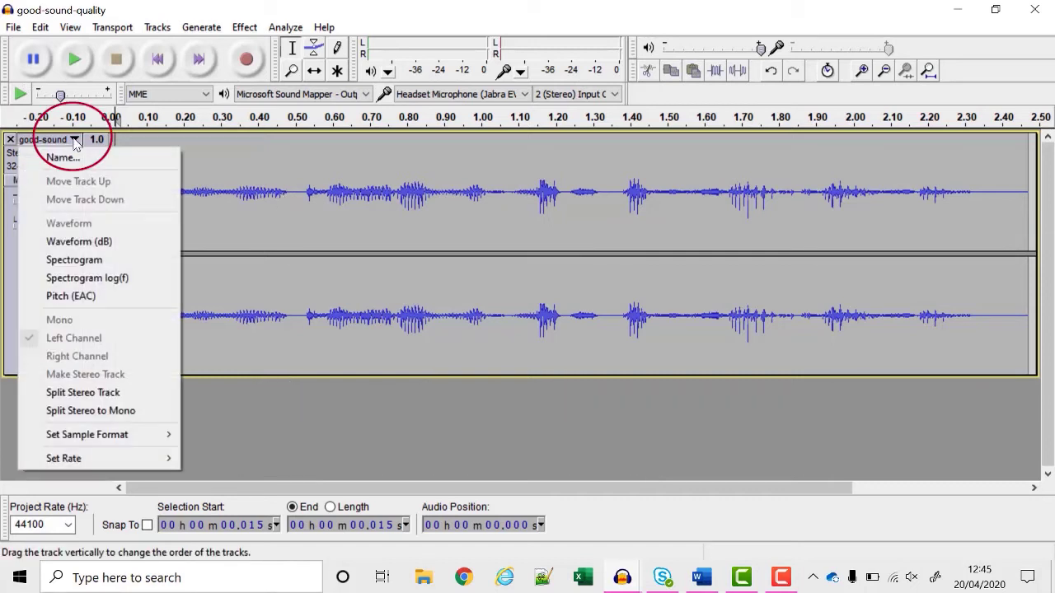
click(90, 410)
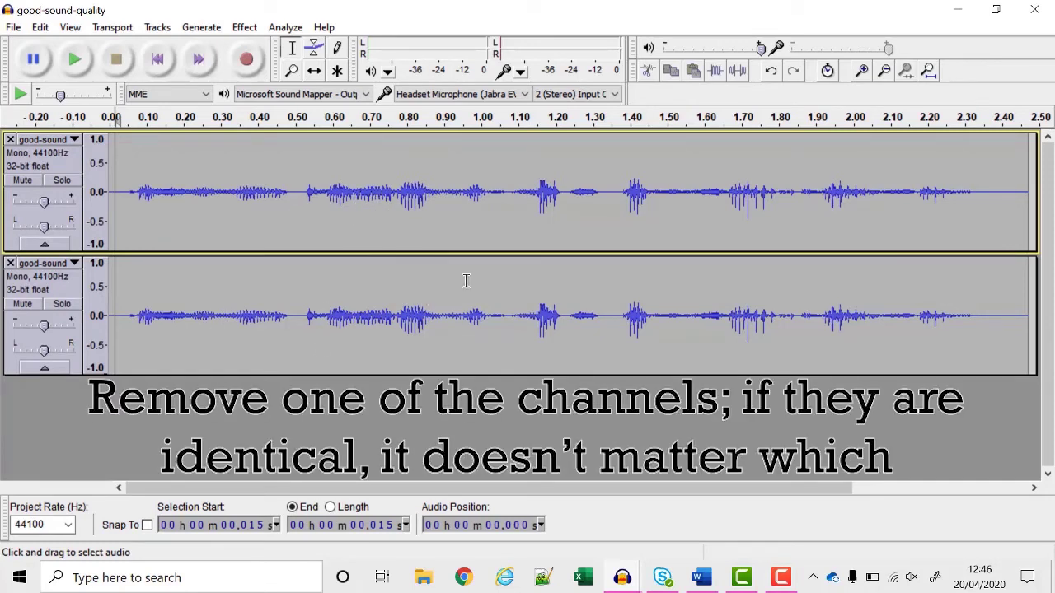
click(9, 263)
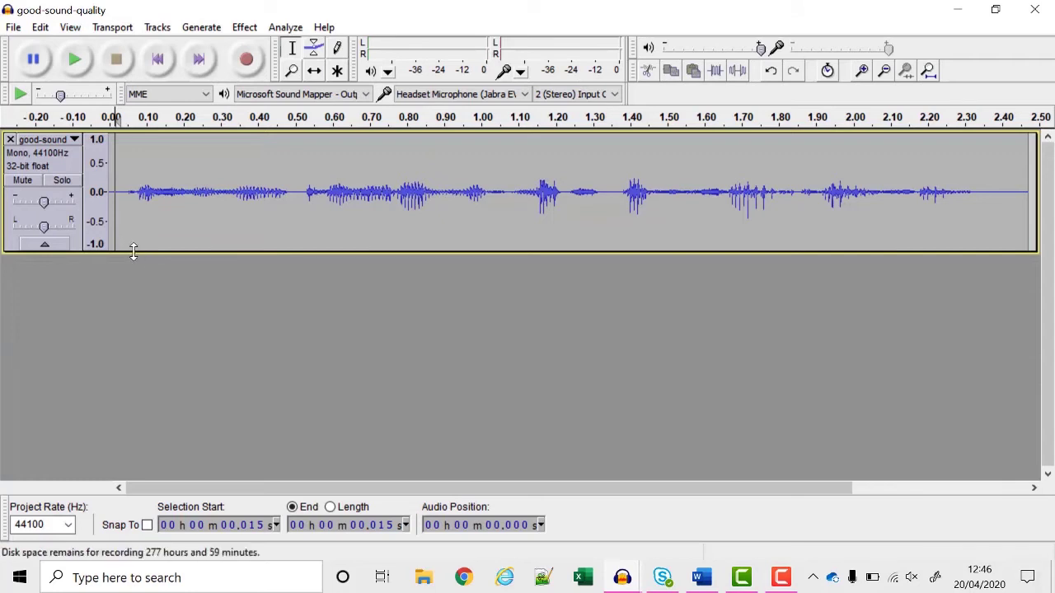
Step: Fit the mono speech track vertically so it fills the window height
click(63, 31)
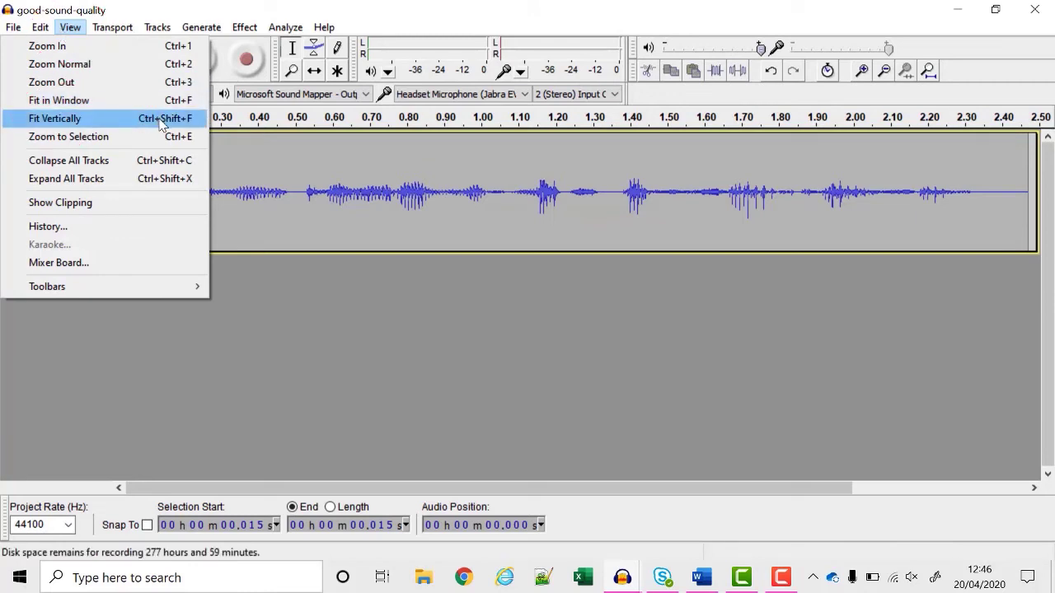
click(162, 124)
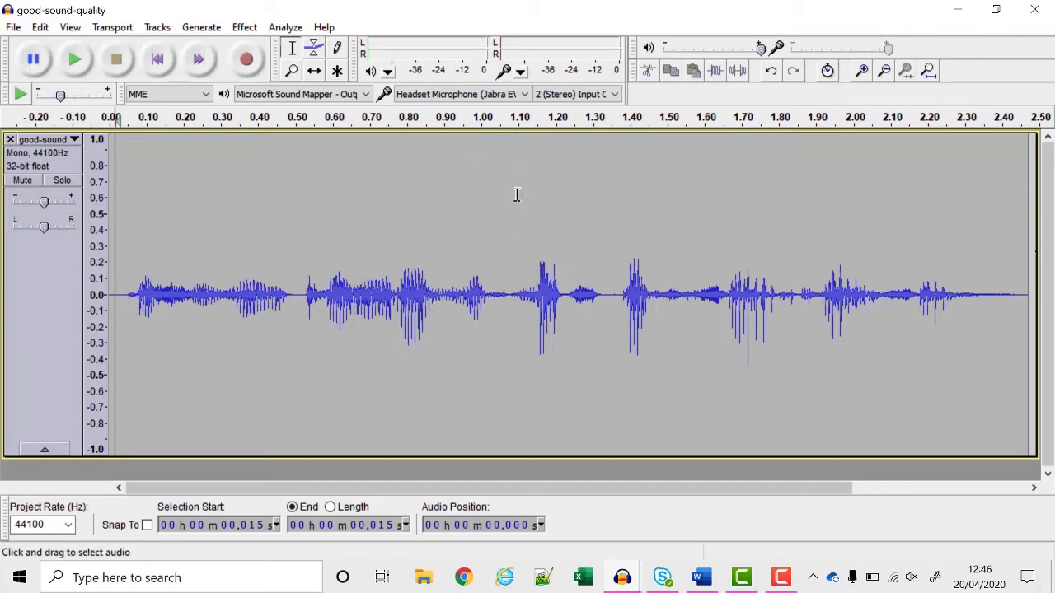
Step: Amplify the entire speech recording by 7.0 dB, then deselect it
key(ctrl+a)
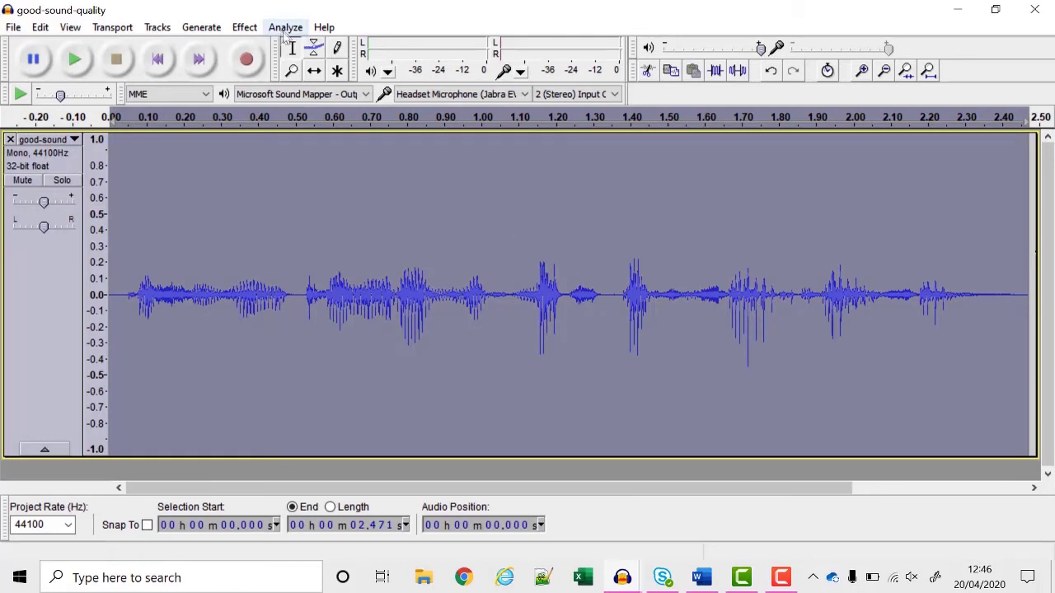
click(246, 29)
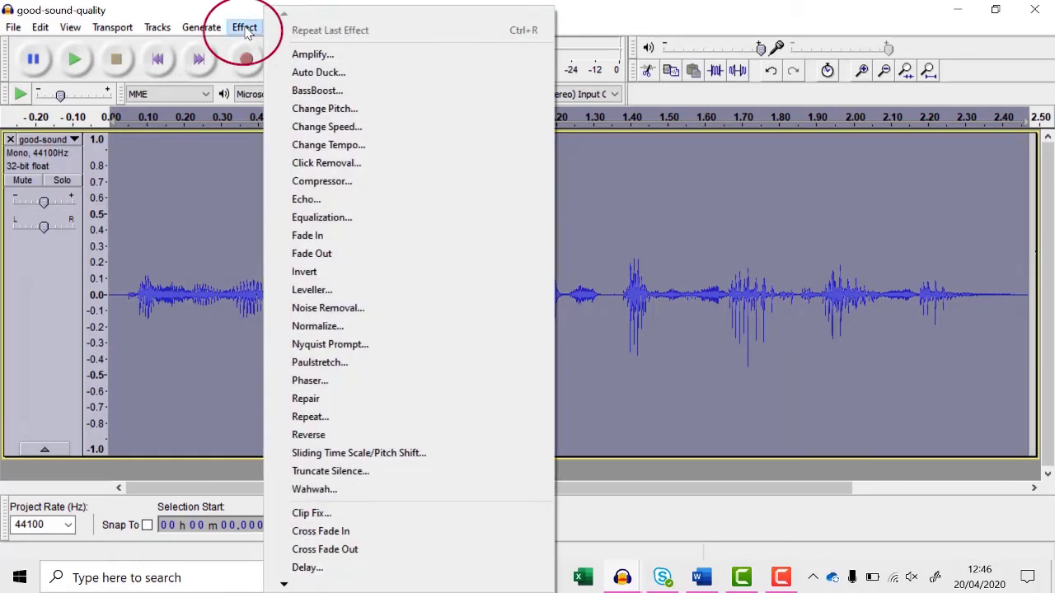
click(313, 53)
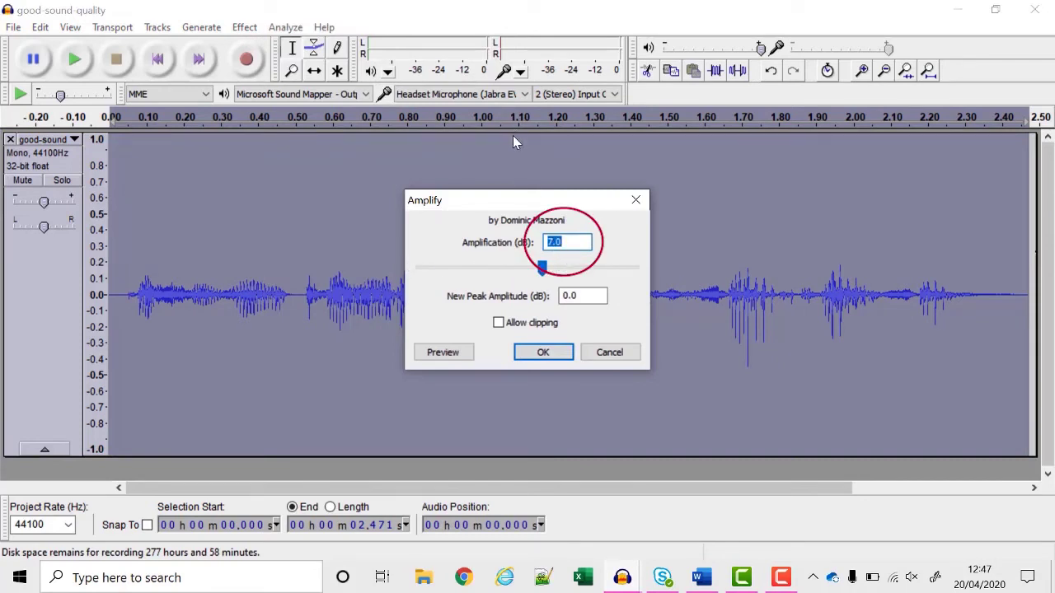
click(536, 355)
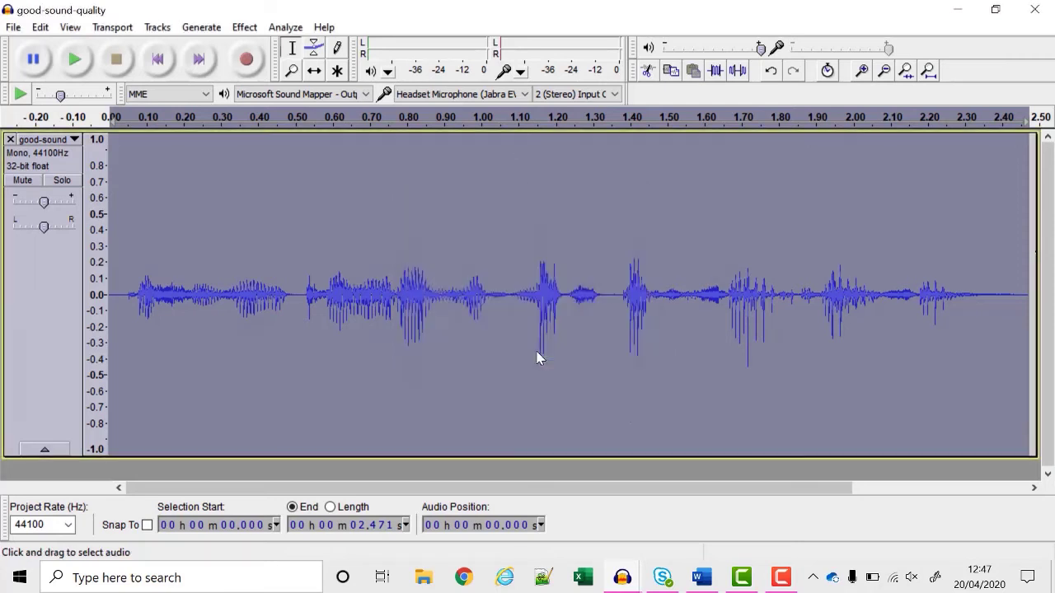
click(668, 360)
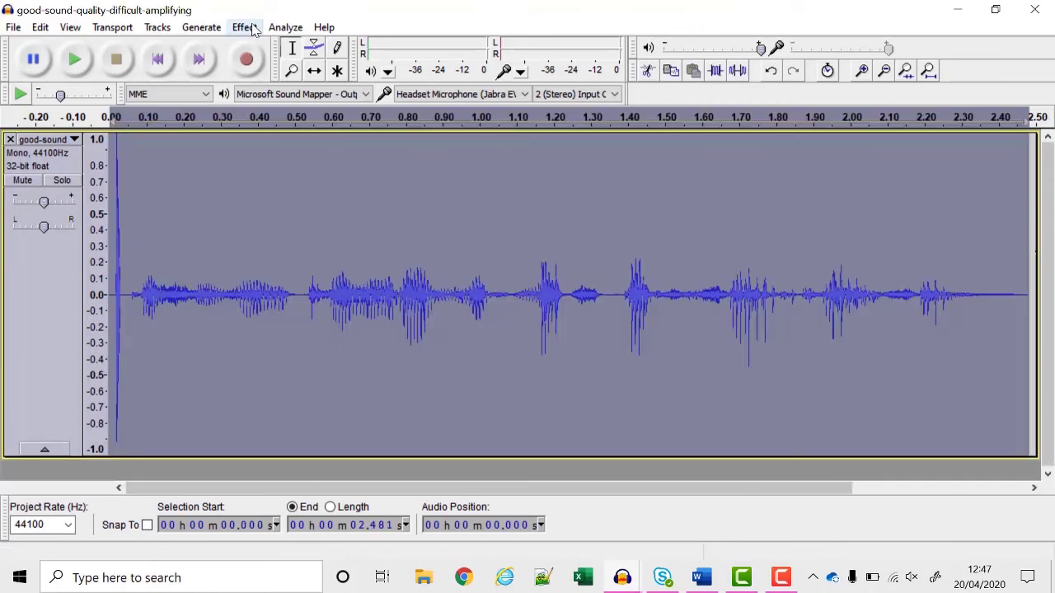
Step: Check Amplify on the spiky recording, which allows only 0.0 dB, and cancel it
click(253, 31)
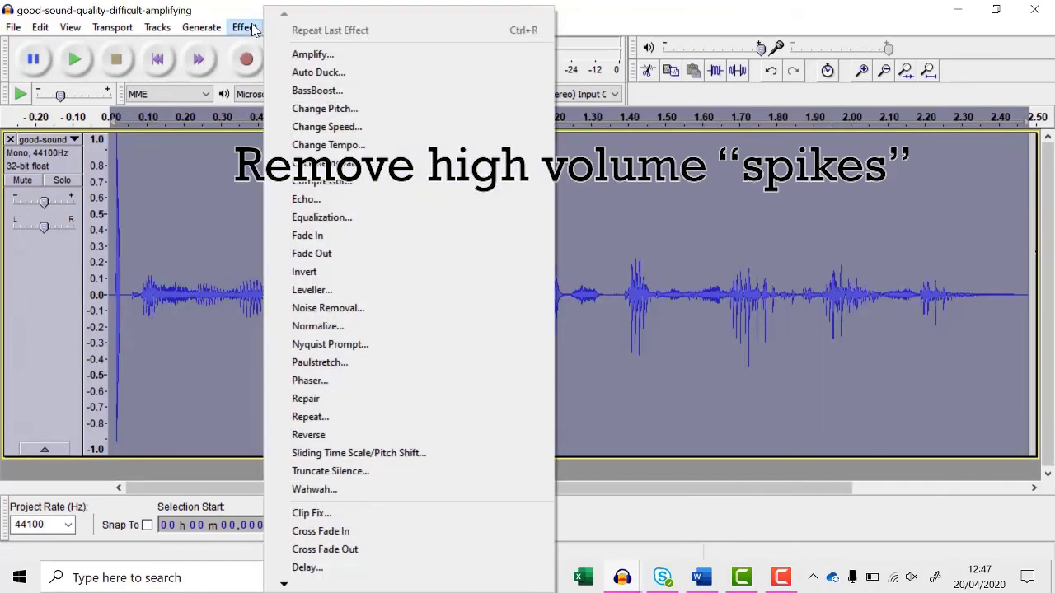
click(305, 54)
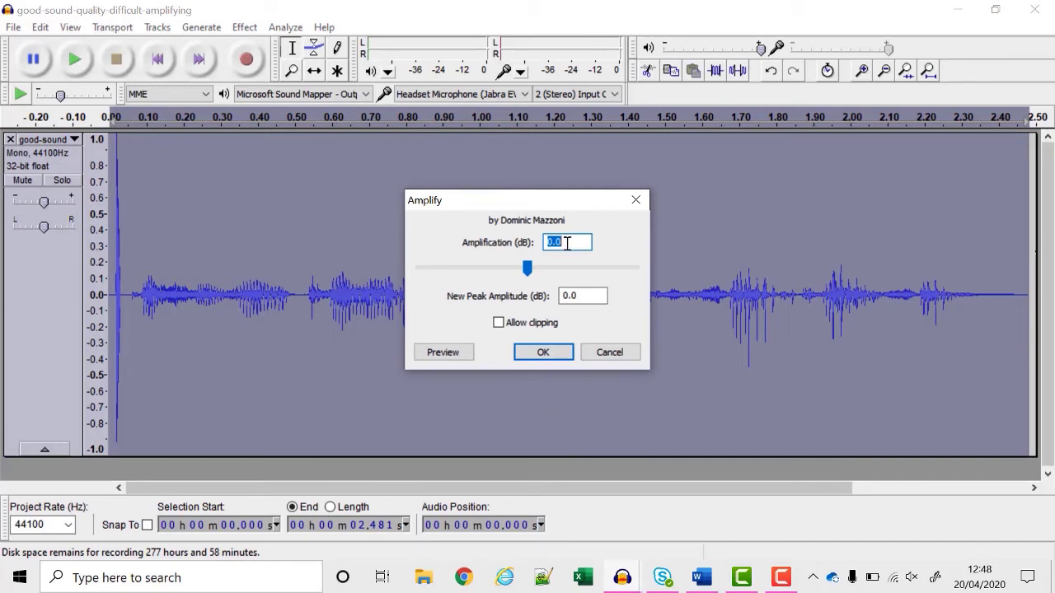
click(610, 352)
Step: Select the click spike at the very start and play it back
click(304, 334)
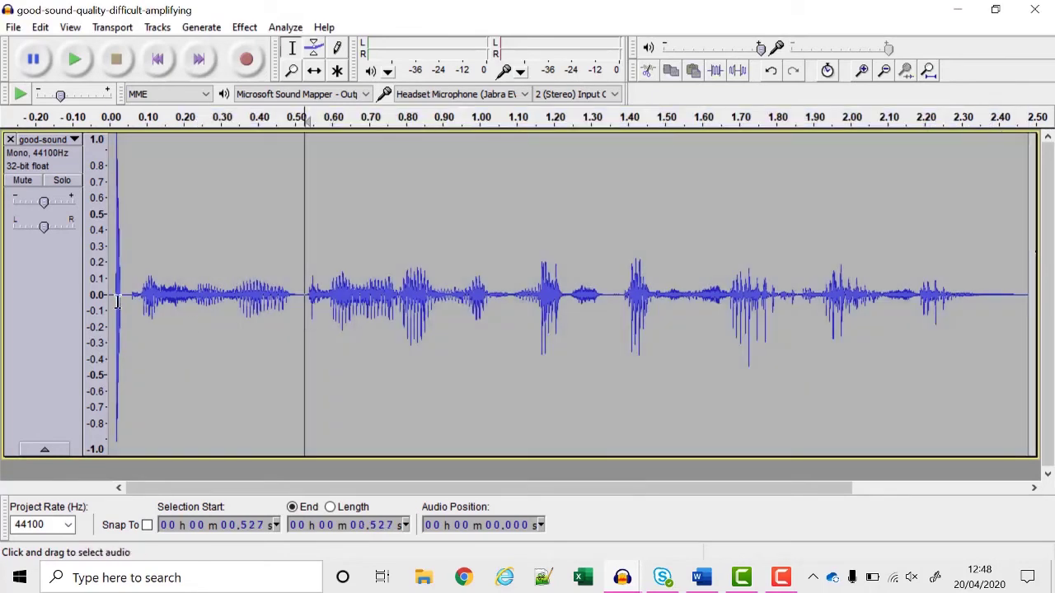
drag(126, 292, 100, 287)
key(space)
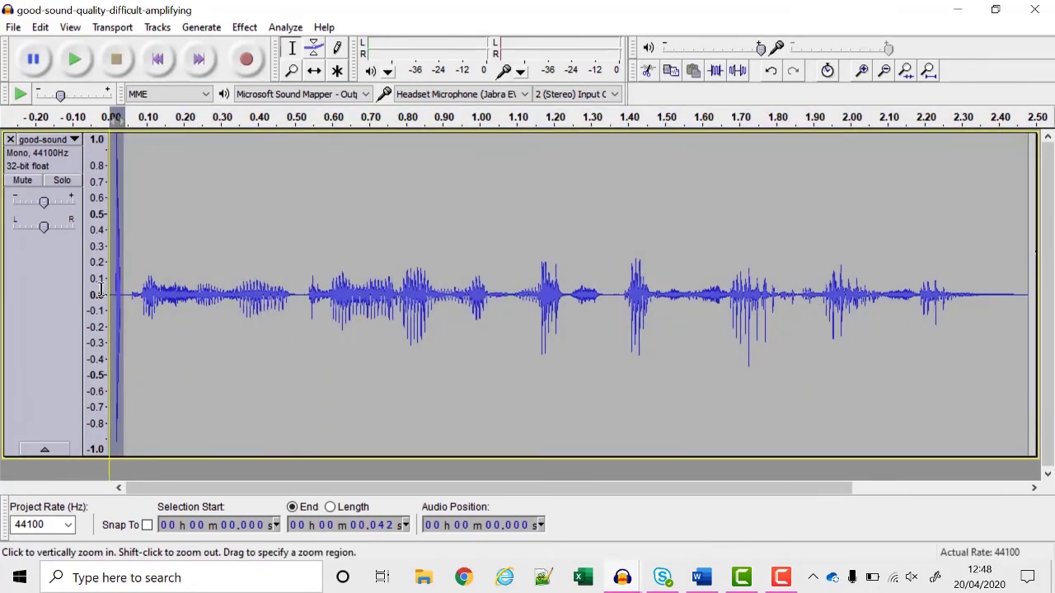
click(108, 280)
key(space)
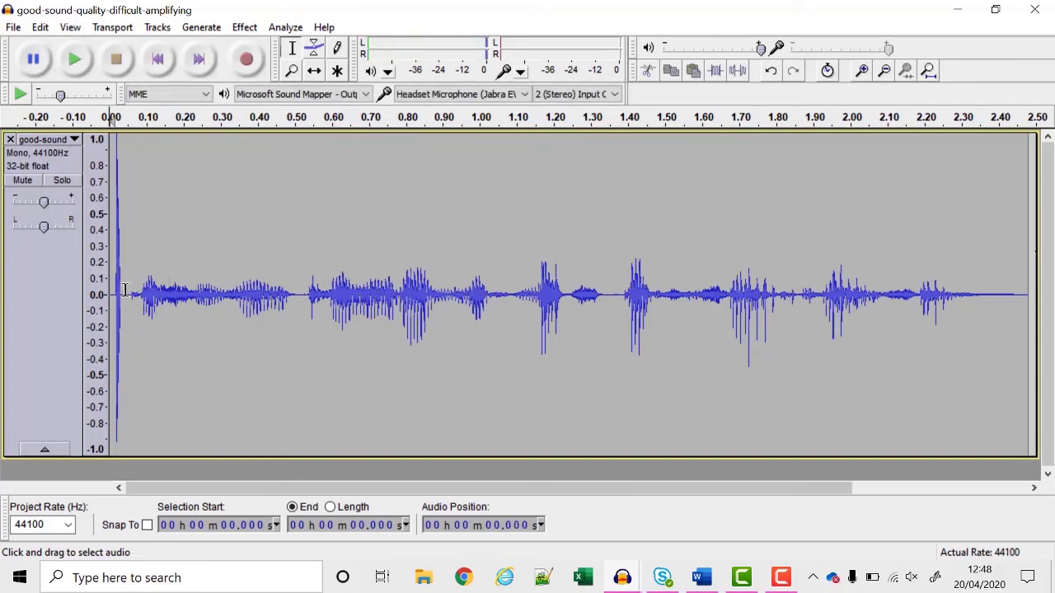
Step: Select the click spike from 0 to 0.047 s and delete it
click(125, 288)
drag(125, 288, 95, 278)
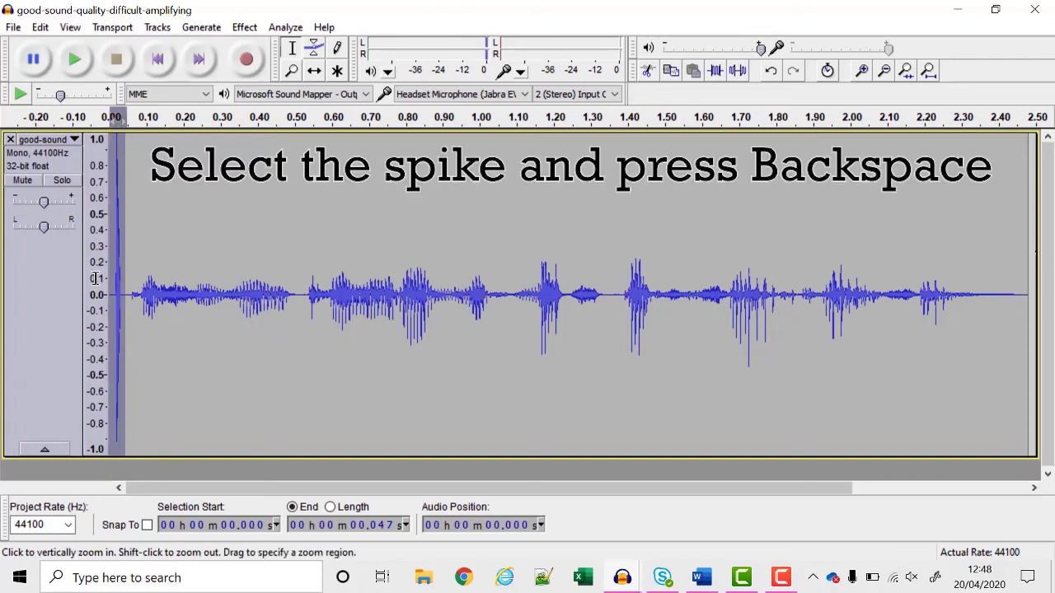
key(BackSpace)
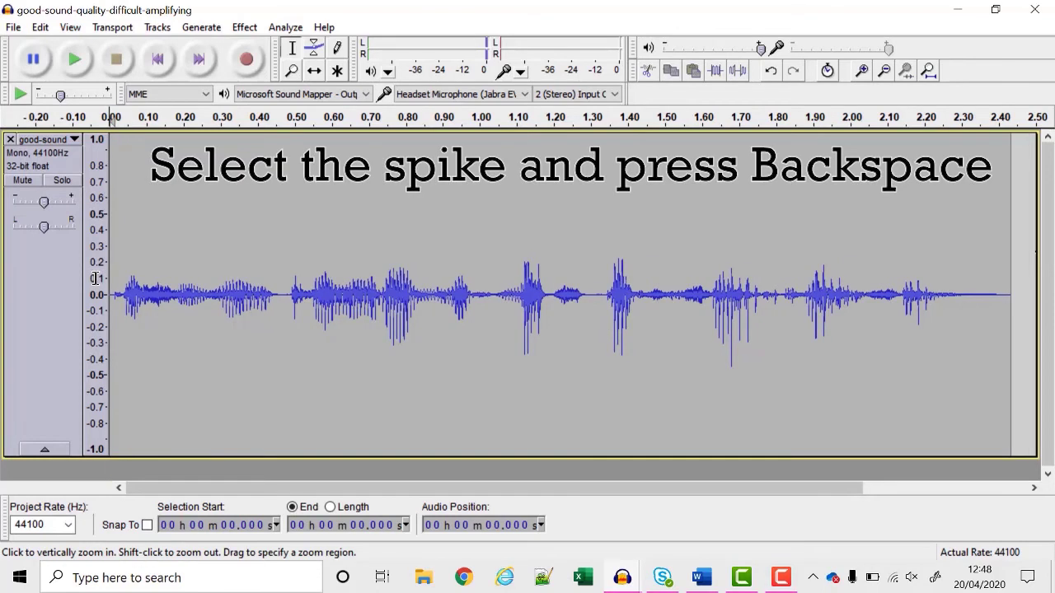
Step: Try a 7.0 dB Amplify on the whole recording, then undo it
key(ctrl+a)
click(245, 27)
click(272, 79)
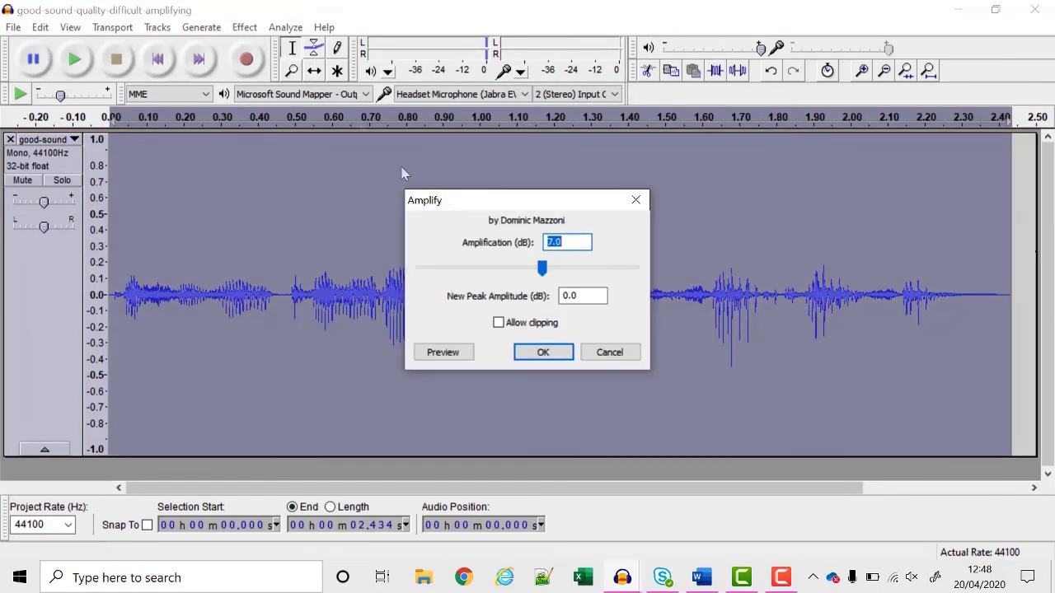
click(572, 244)
click(534, 351)
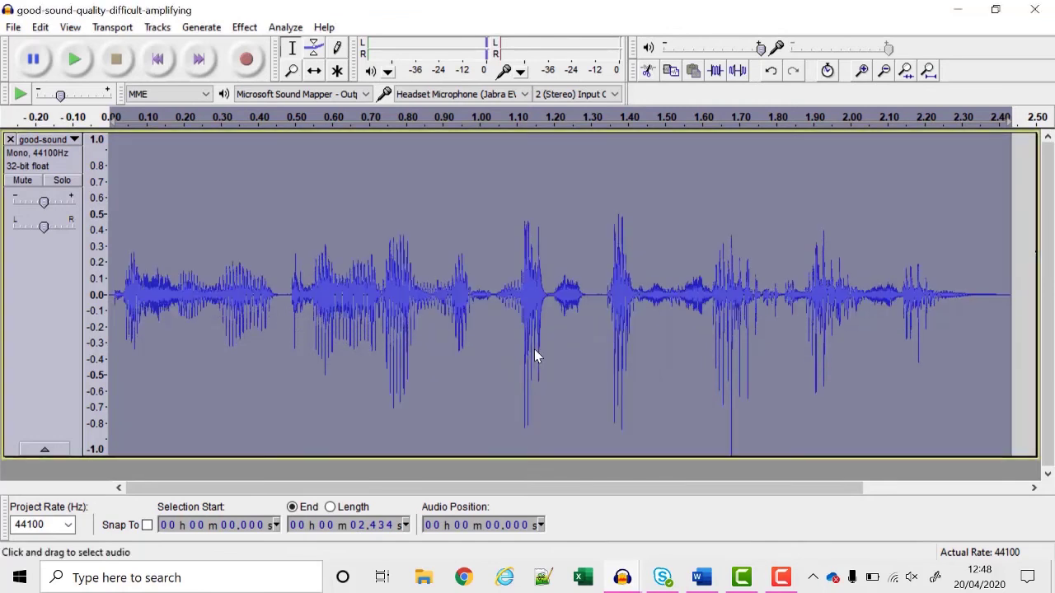
click(593, 298)
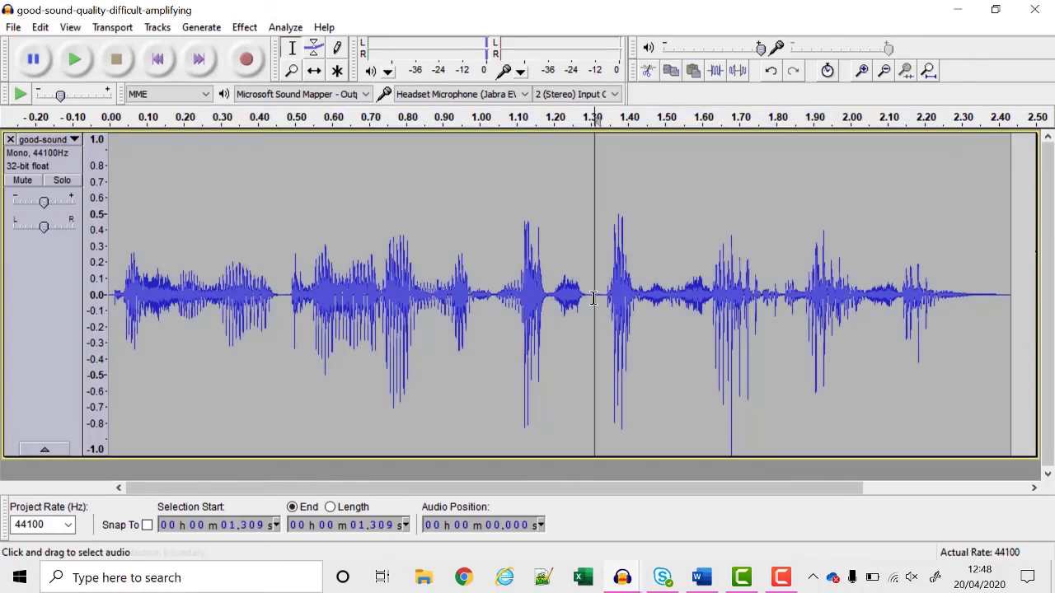
key(ctrl+z)
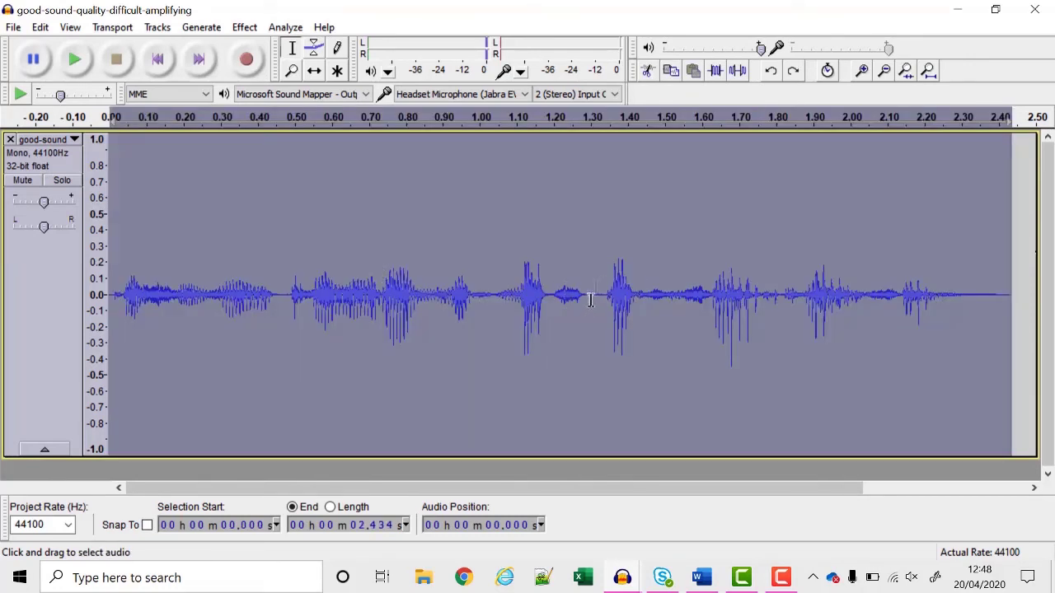
Step: Amplify the first part of the speech, up to 1.291 s
drag(591, 299, 68, 258)
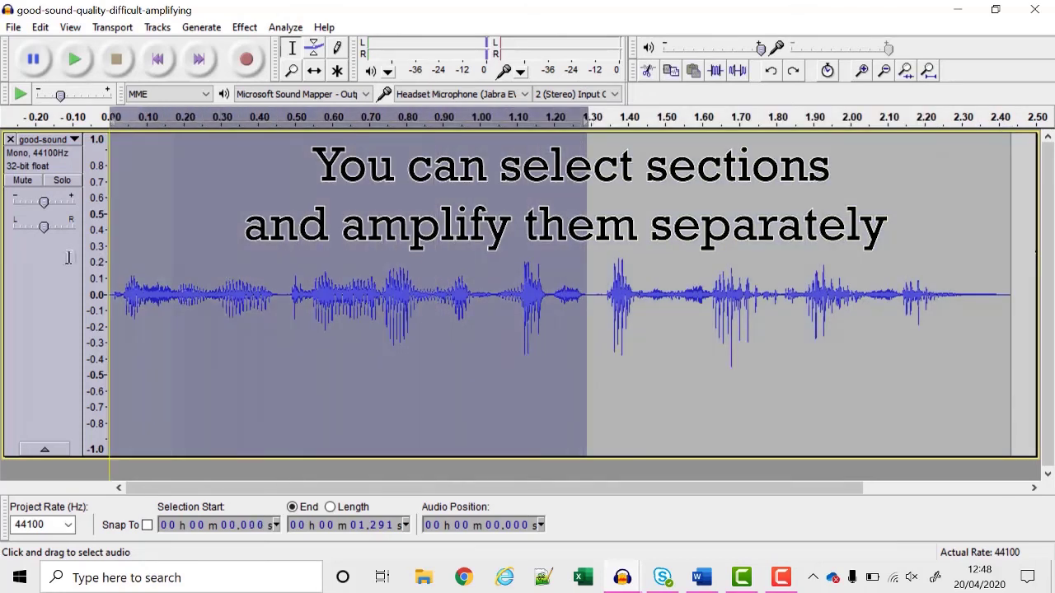
click(244, 27)
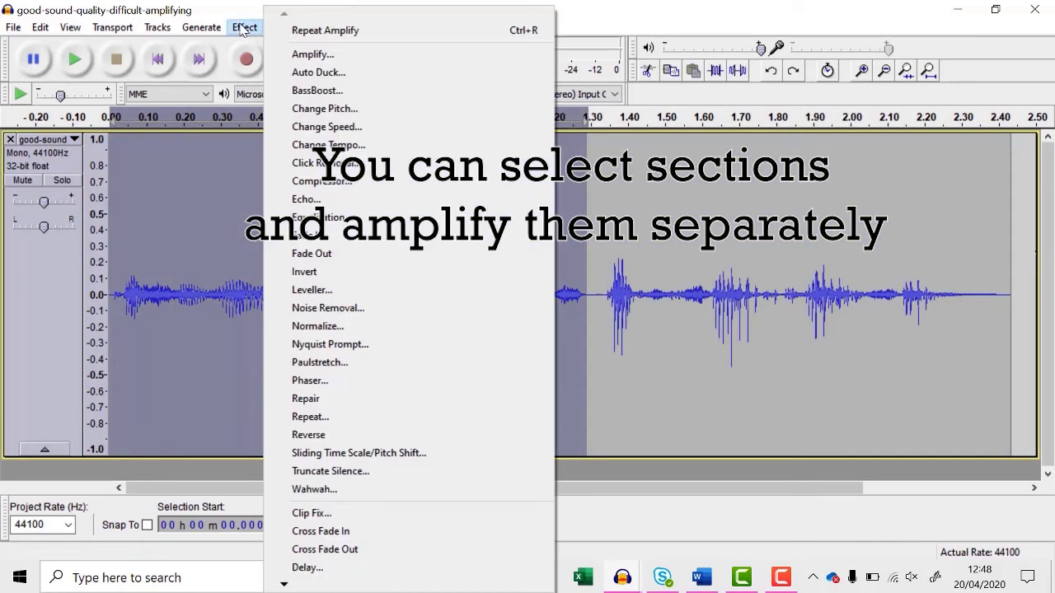
click(311, 54)
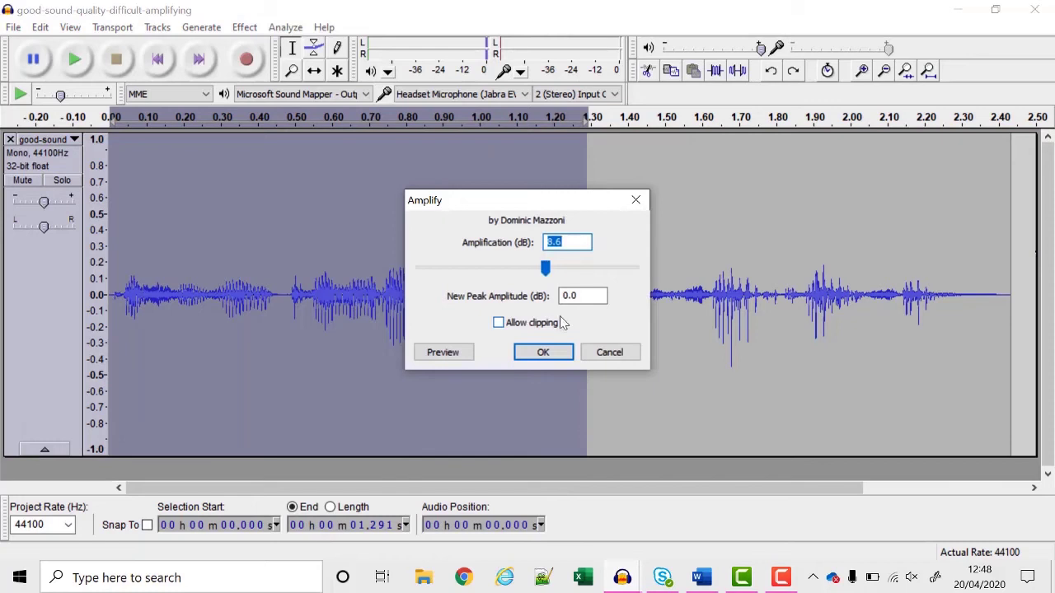
click(557, 351)
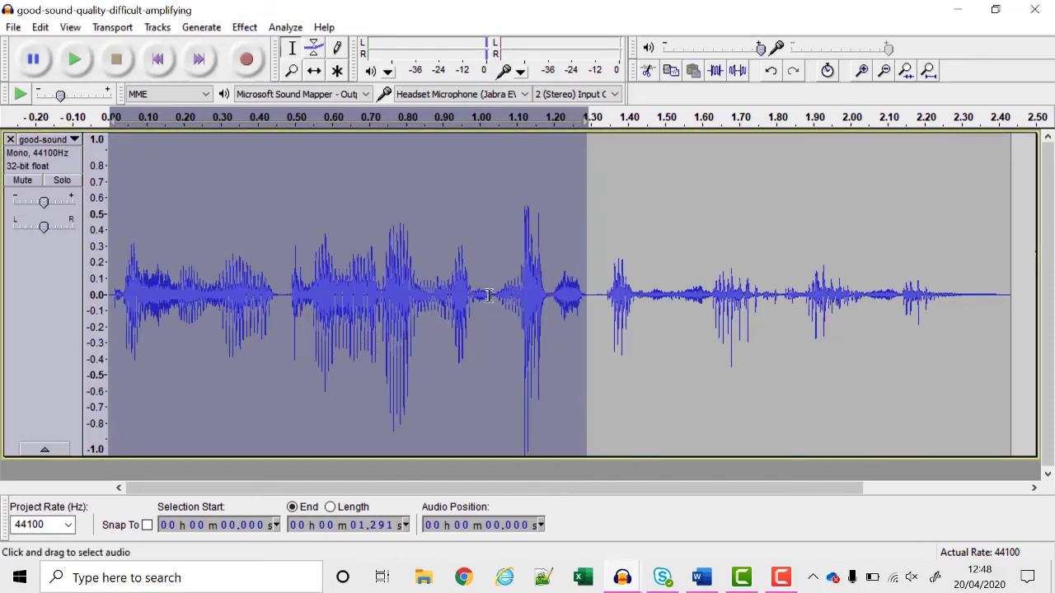
Step: Amplify the quieter second part by 7.0 dB, then set the edit point at 0.918 s
drag(598, 302, 1028, 306)
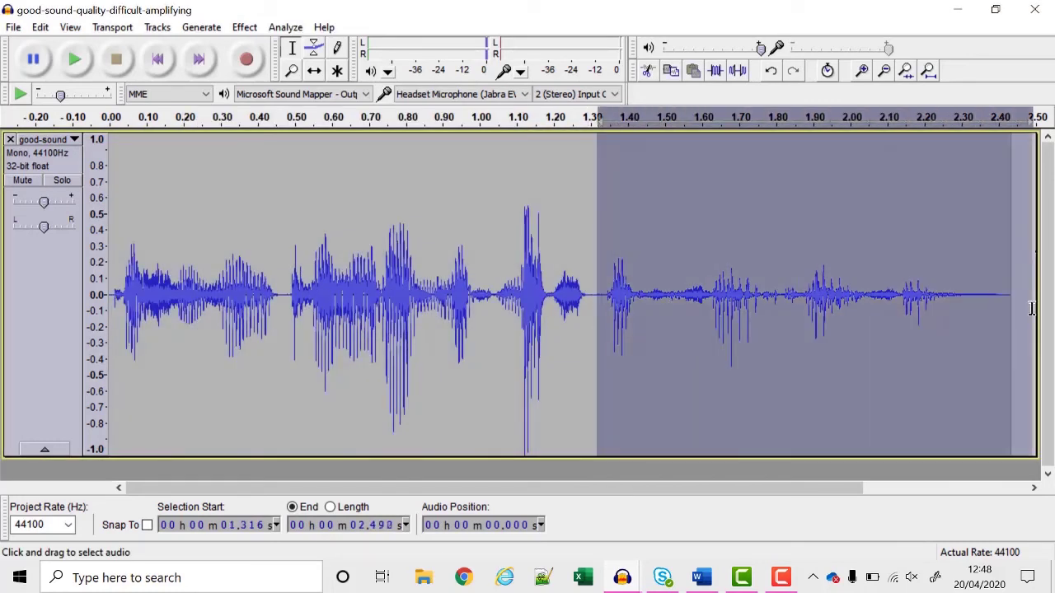
click(245, 27)
click(302, 54)
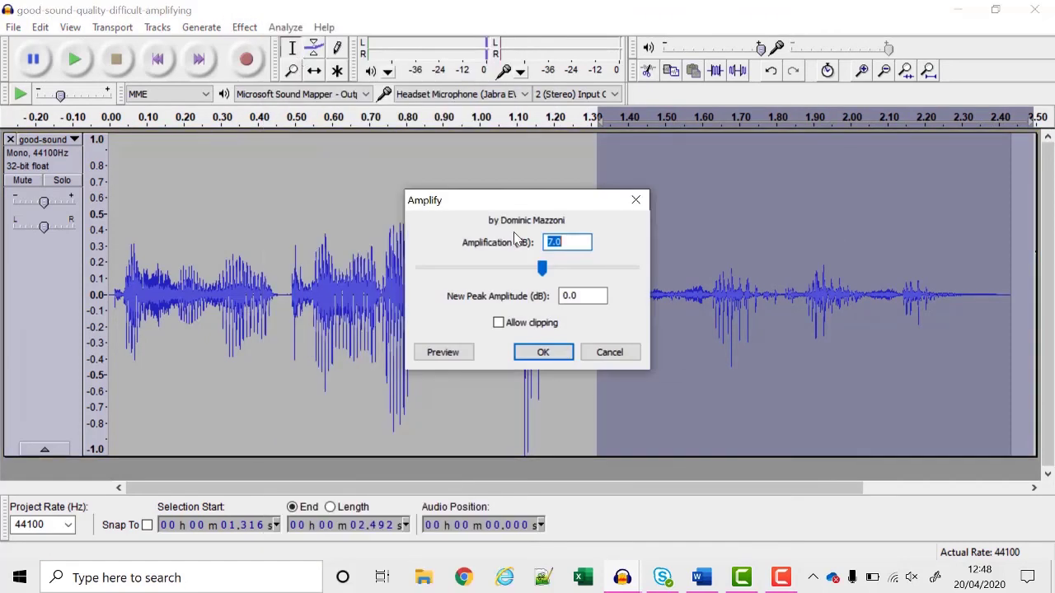
click(567, 349)
click(571, 360)
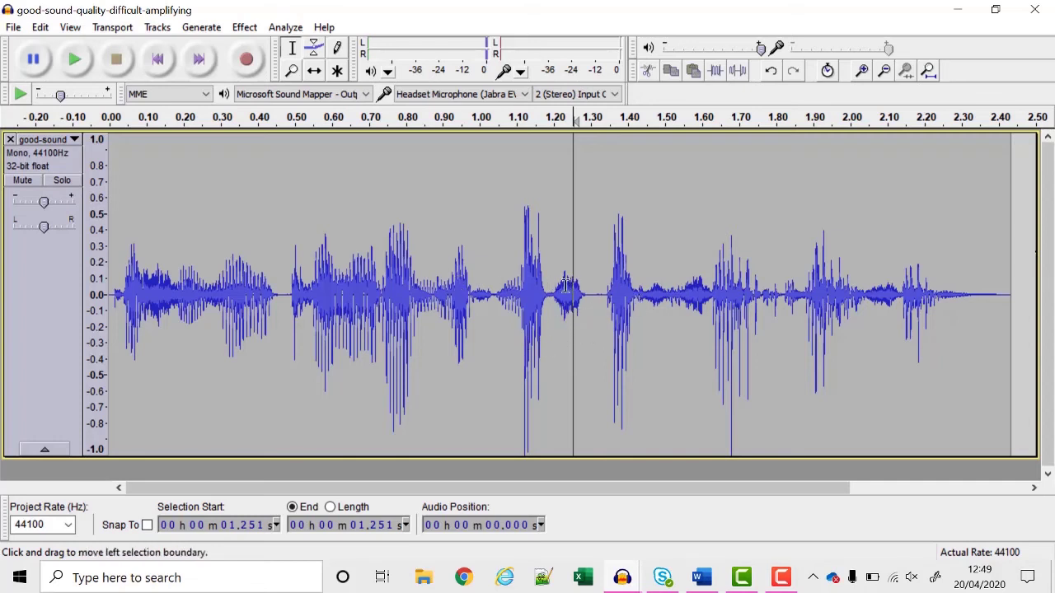
click(537, 289)
click(449, 272)
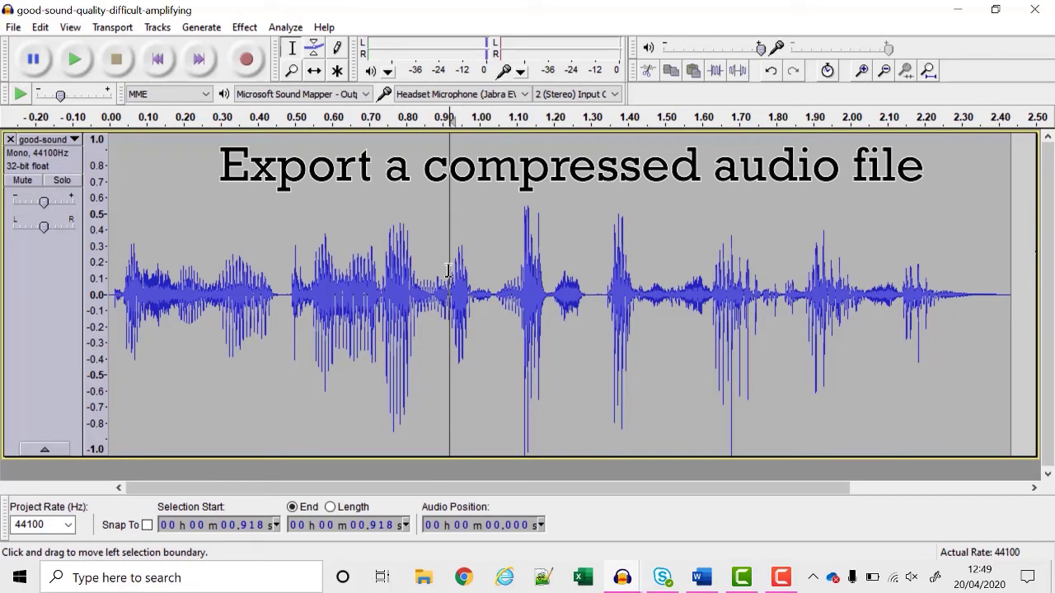
Step: Set the MP3 export options to Variable bit rate at 45-85 kbps quality
click(14, 27)
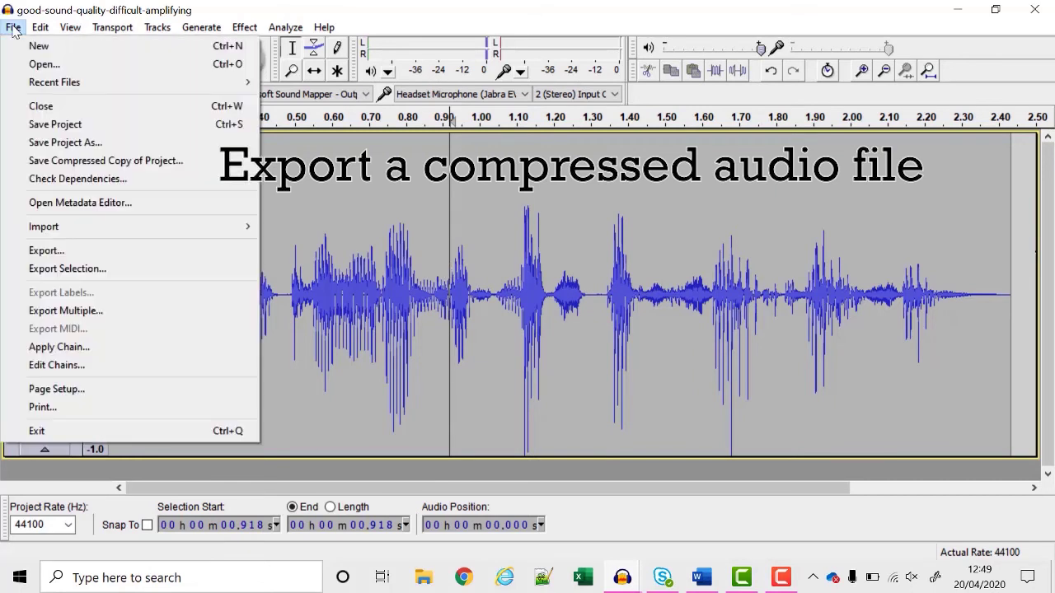
click(97, 252)
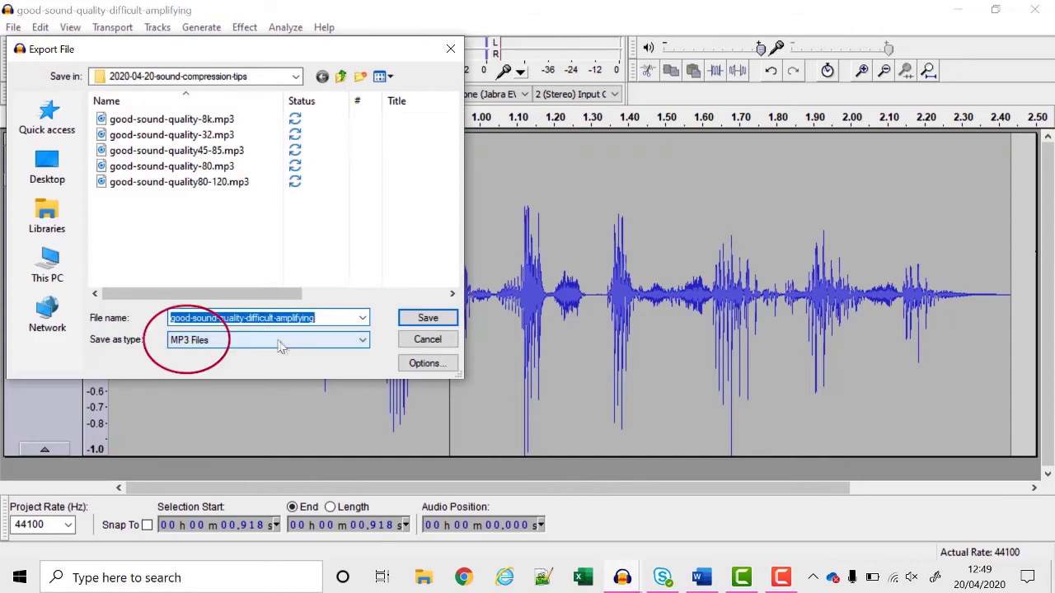
click(286, 347)
click(387, 351)
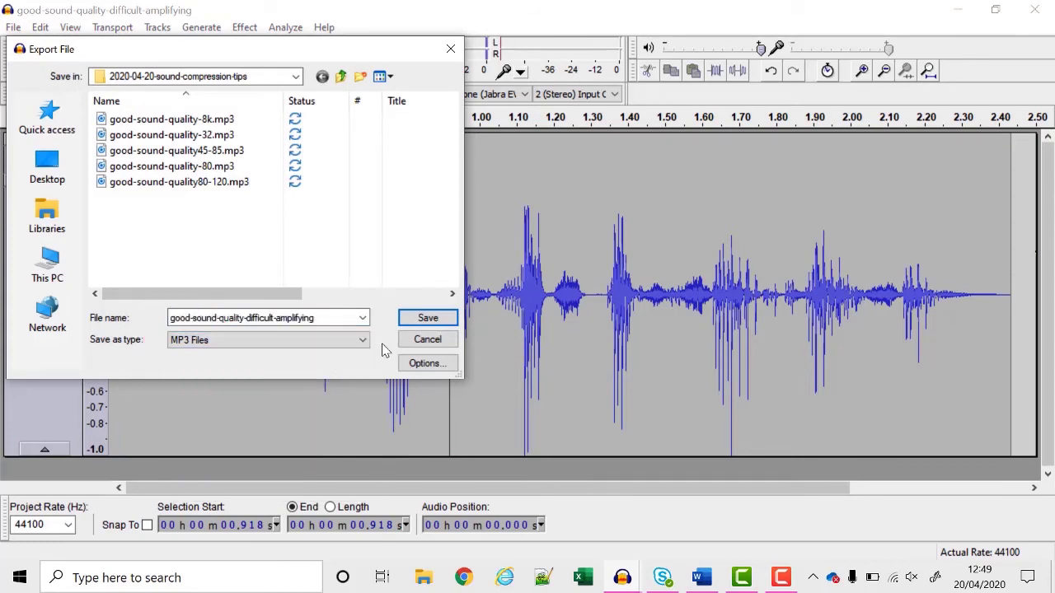
click(429, 365)
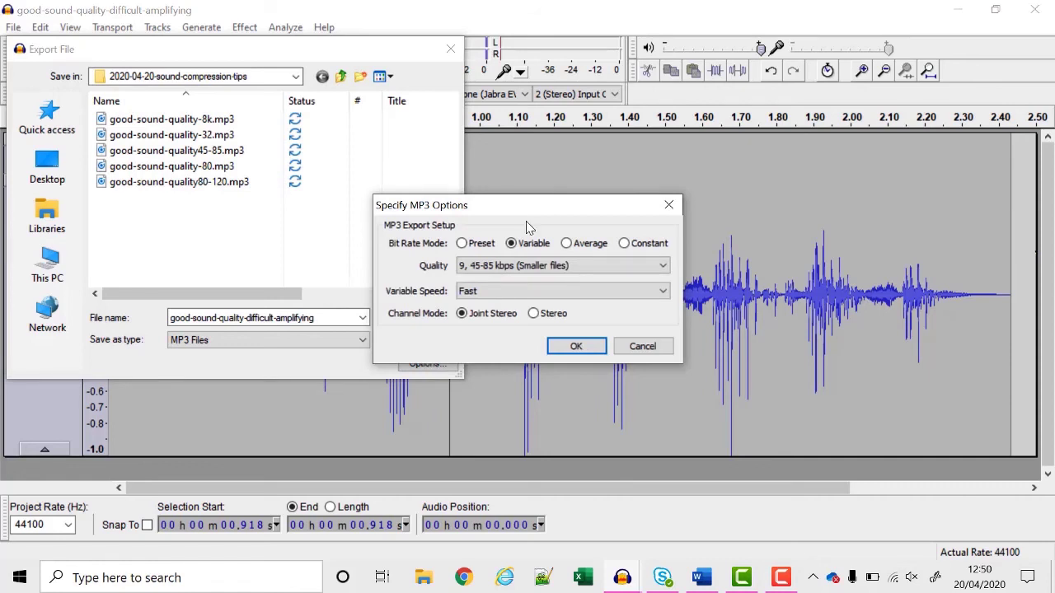
click(523, 265)
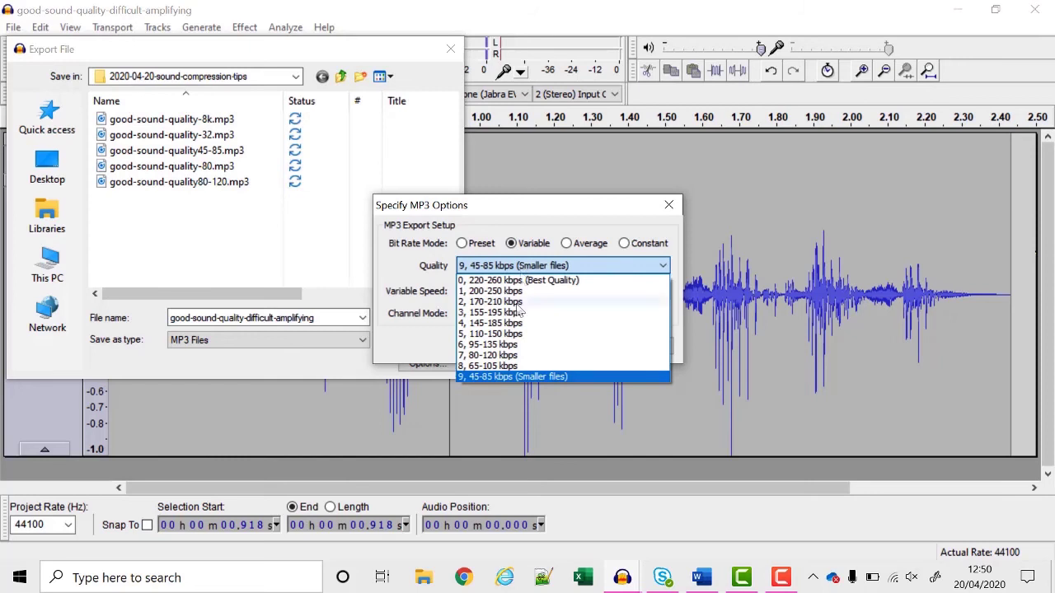
click(503, 378)
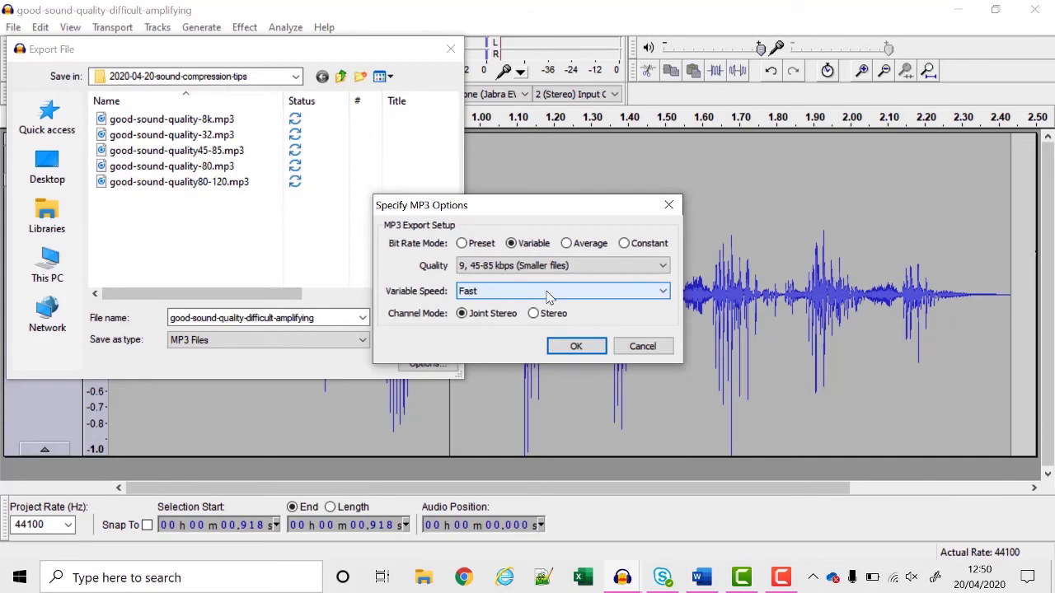
click(564, 347)
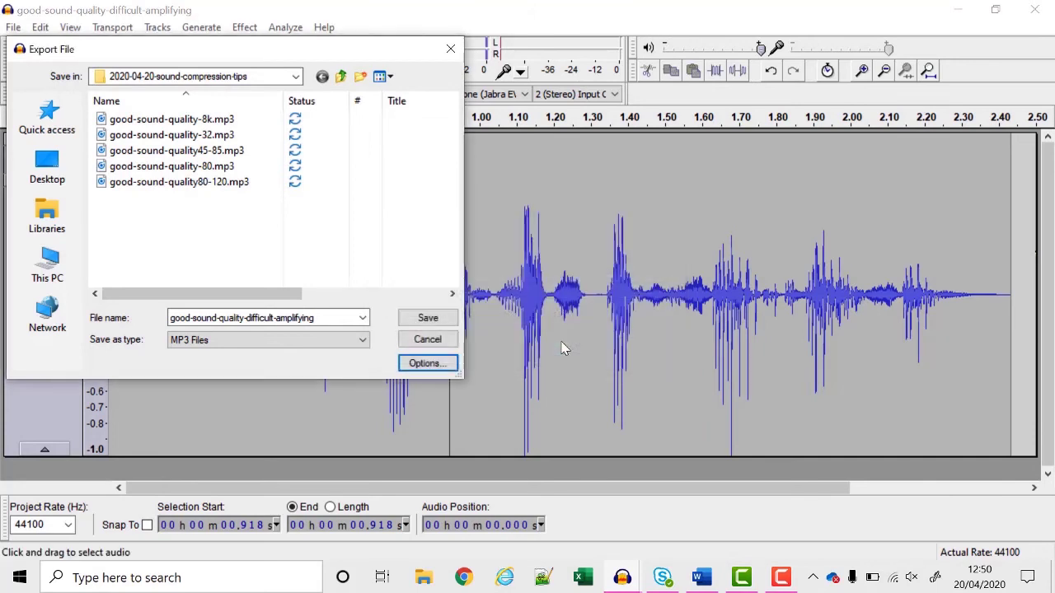
Step: Save the MP3 export, leaving Track Title, Artist Name and all other metadata blank
click(429, 320)
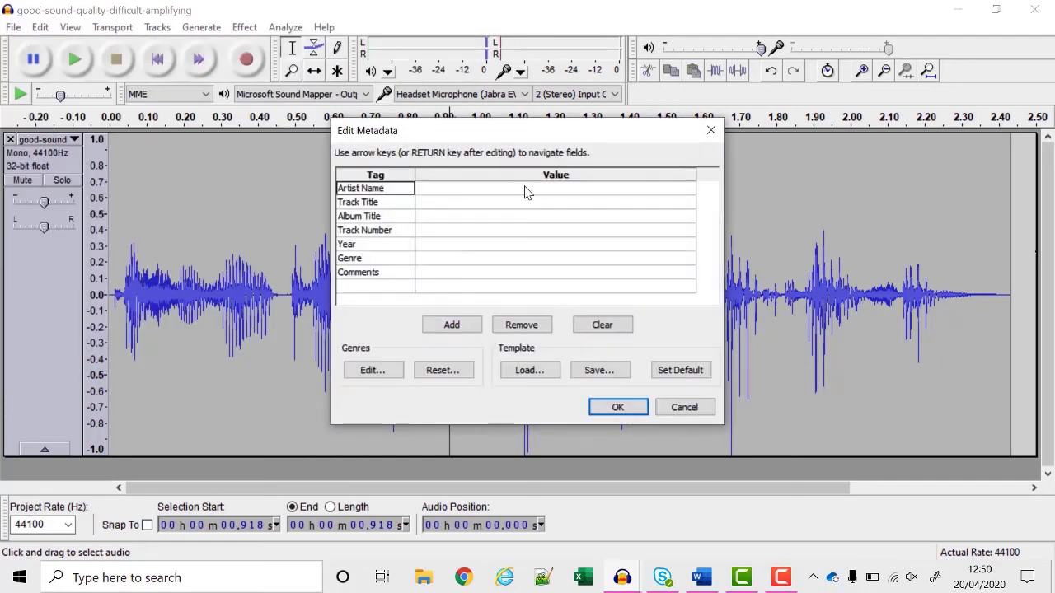
click(452, 204)
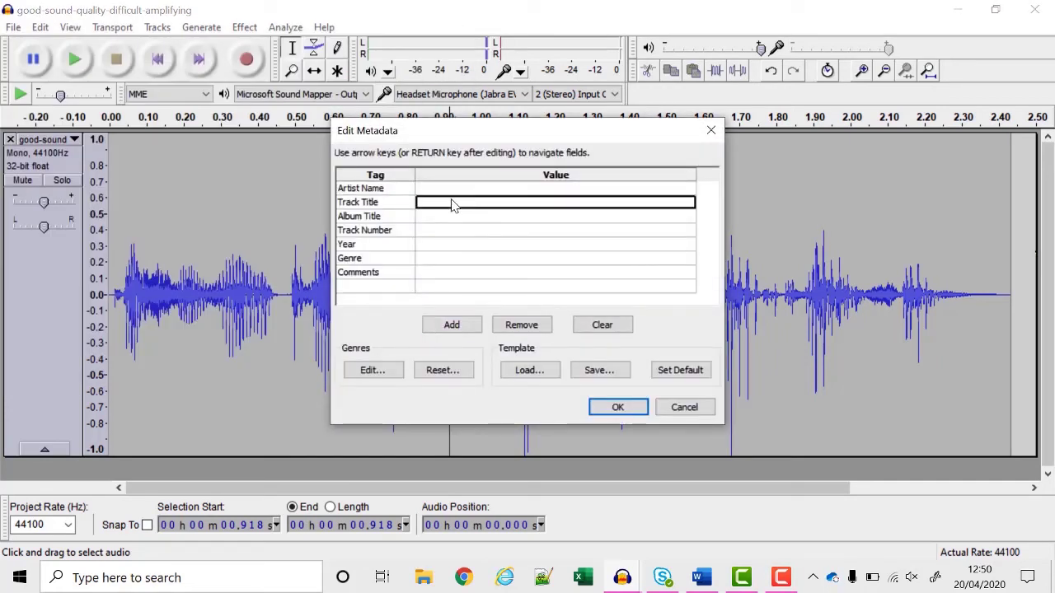
click(476, 189)
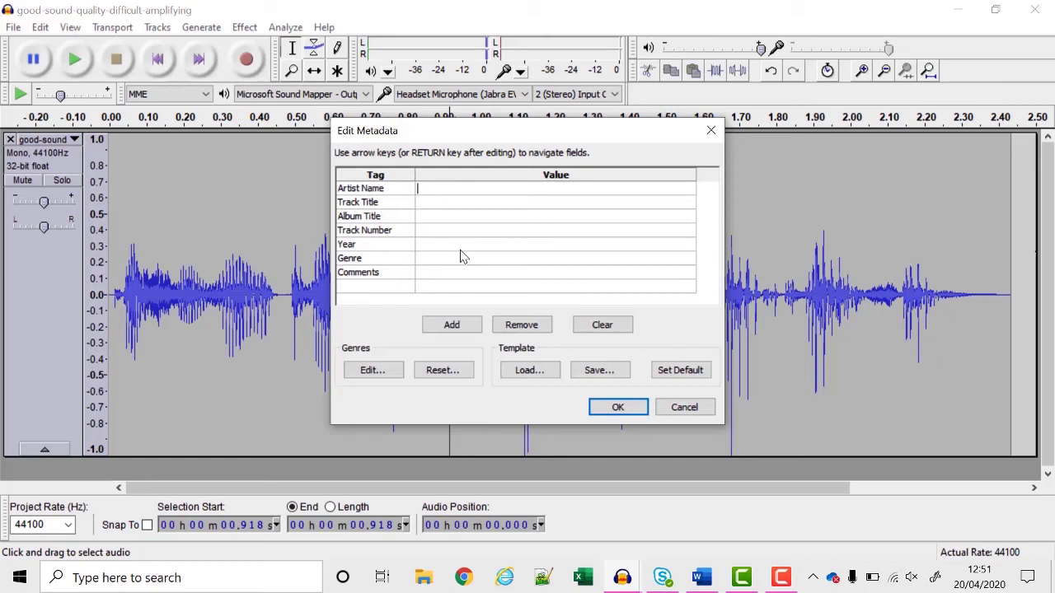
click(449, 204)
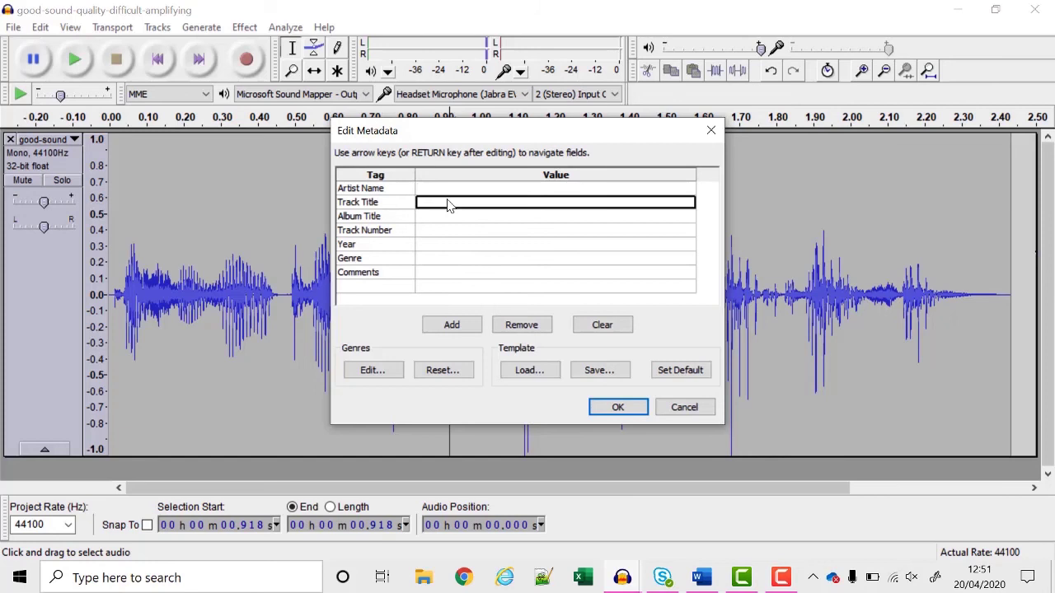
click(450, 206)
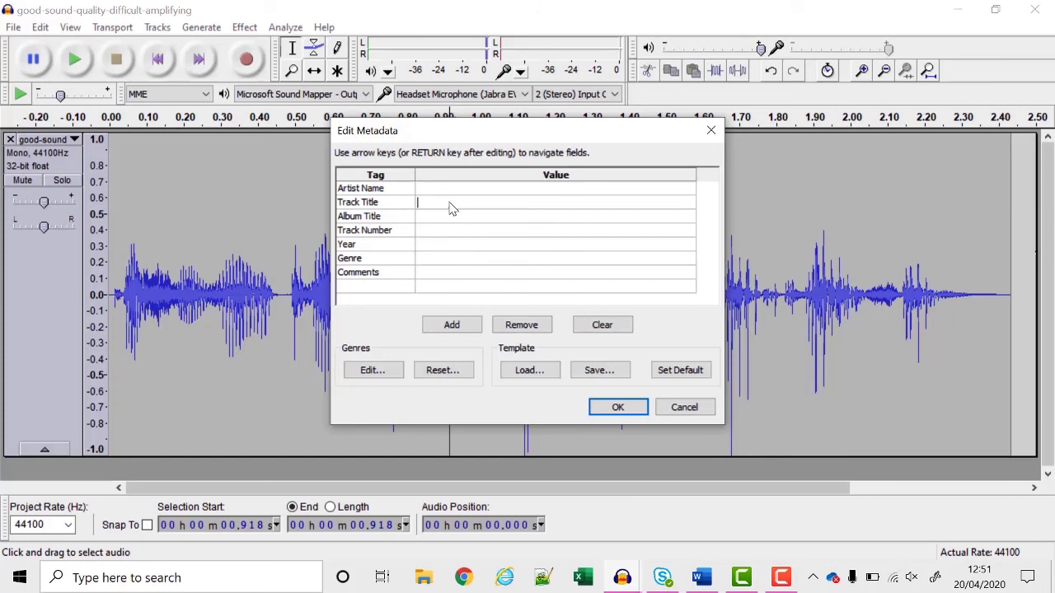
click(612, 408)
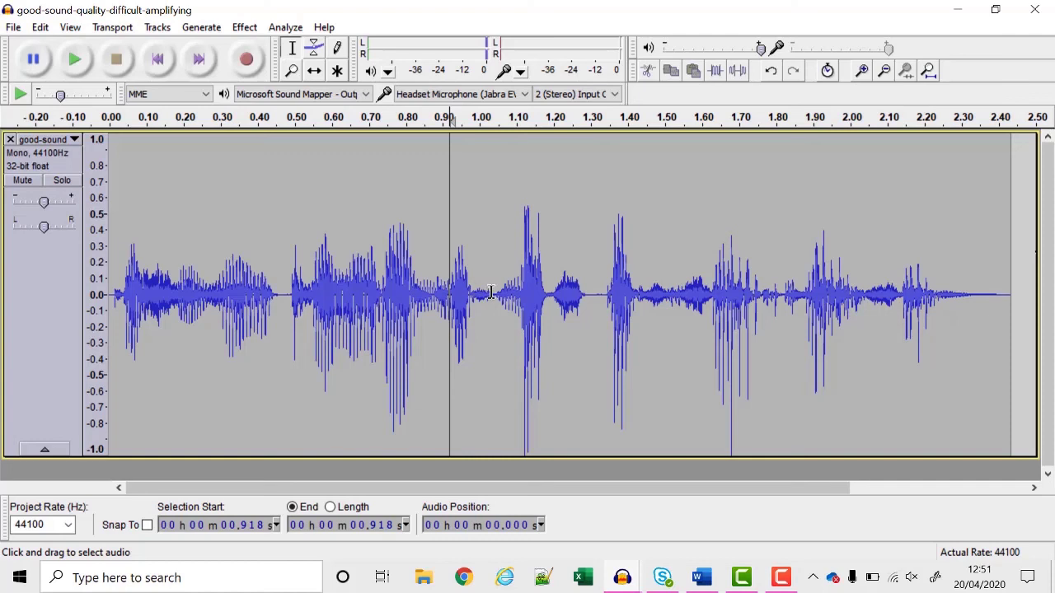
Step: Select the audio from 1.034 s to 1.316 s and start exporting it
drag(492, 295, 595, 309)
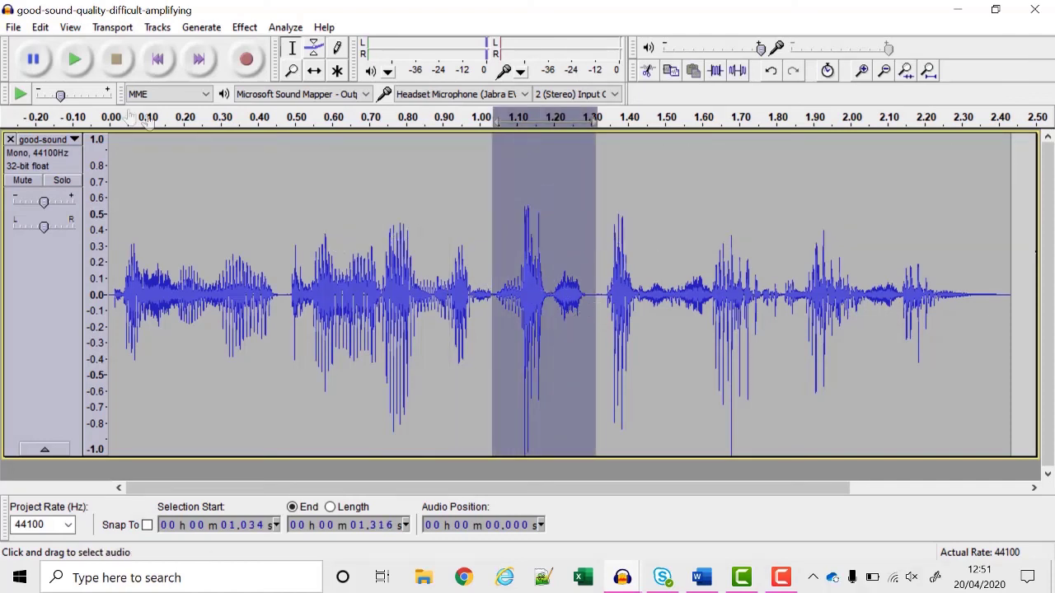
click(14, 27)
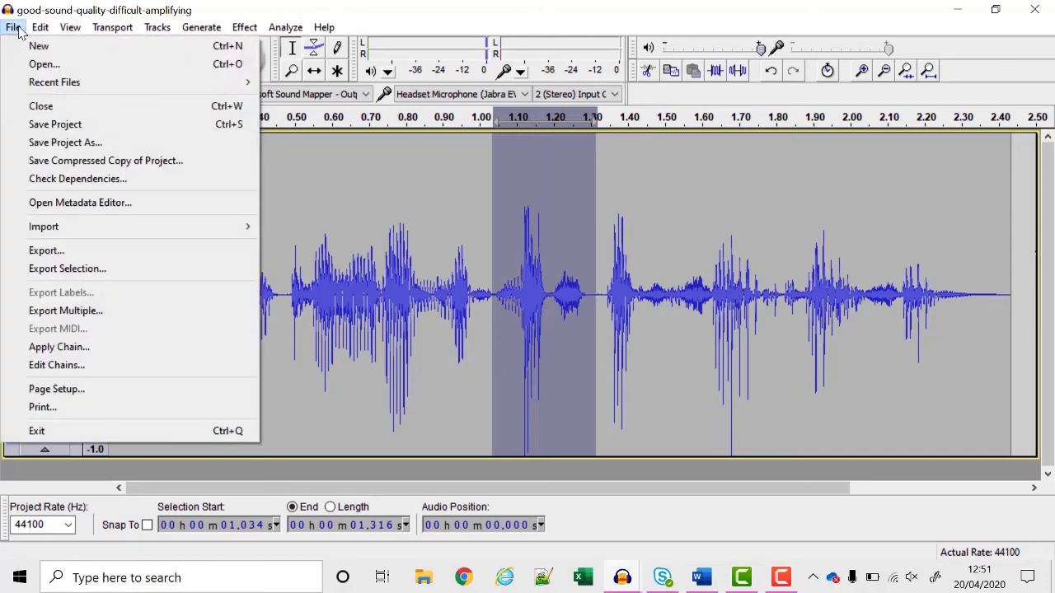
click(55, 268)
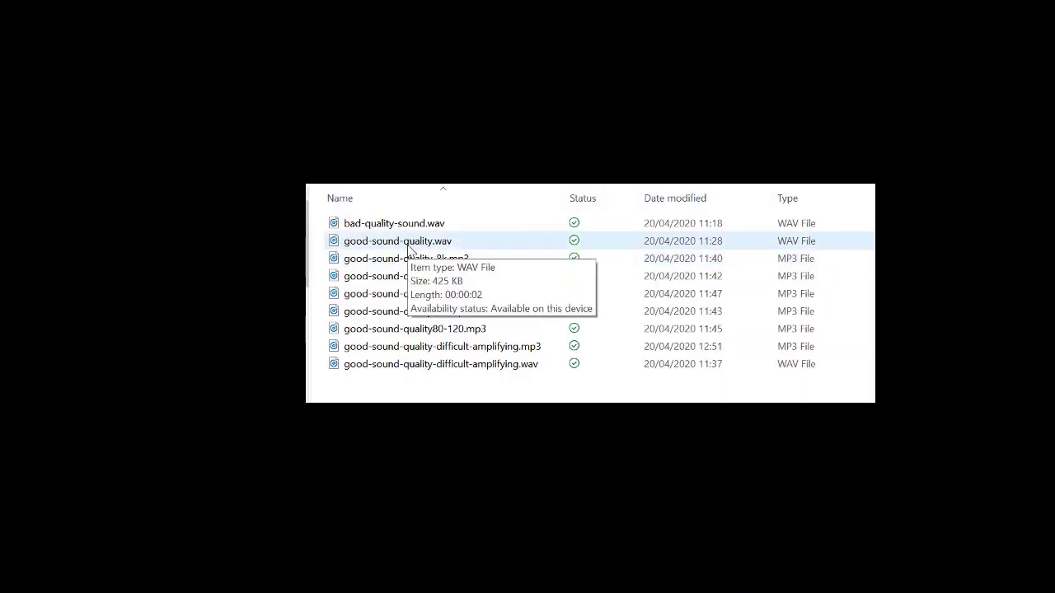
click(409, 248)
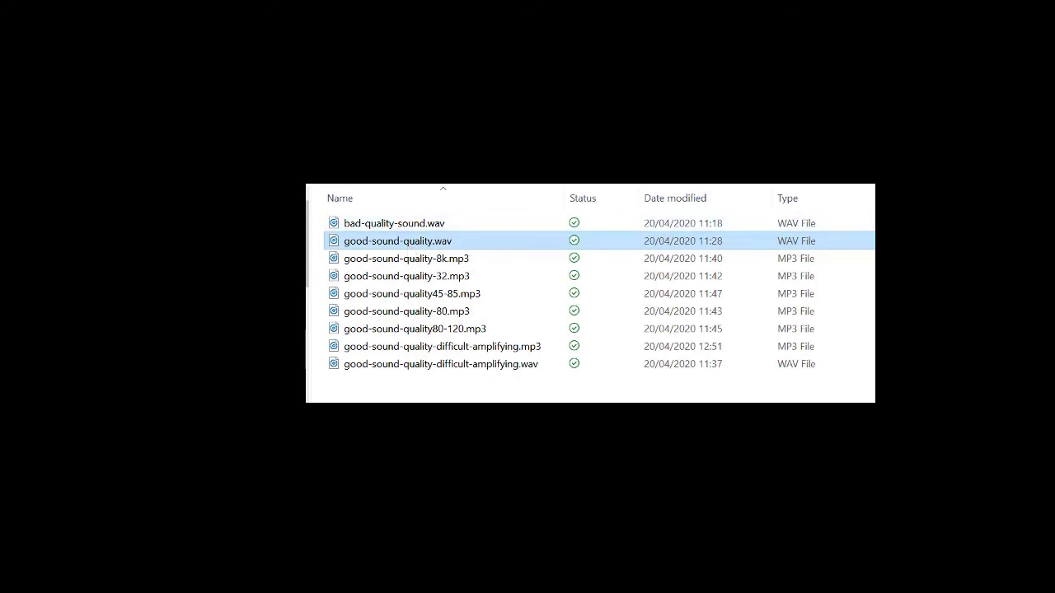
click(434, 300)
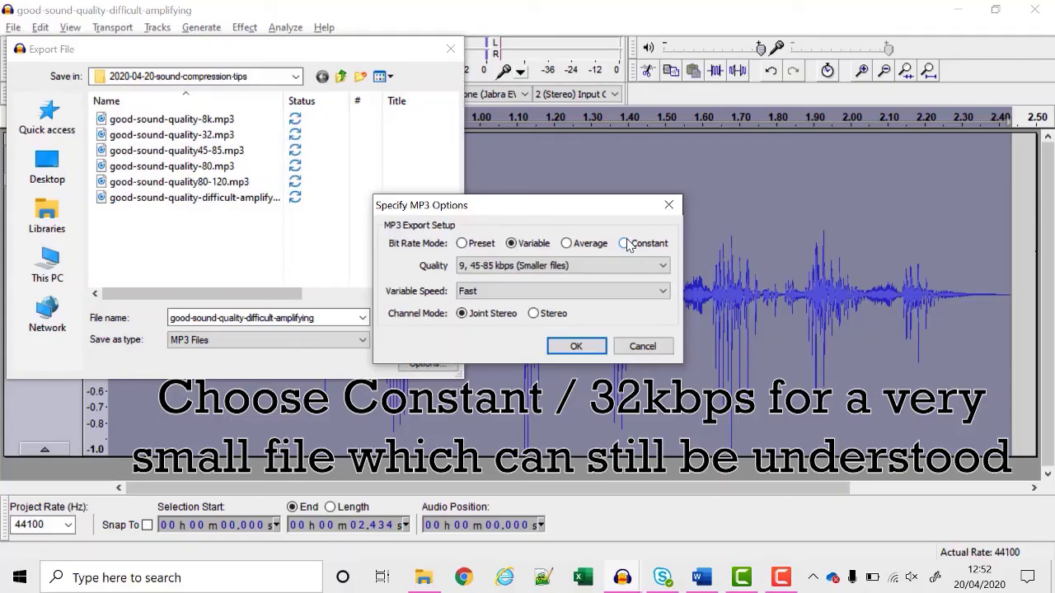
Step: Set the MP3 bit rate mode to Constant with 32 kbps quality
click(624, 243)
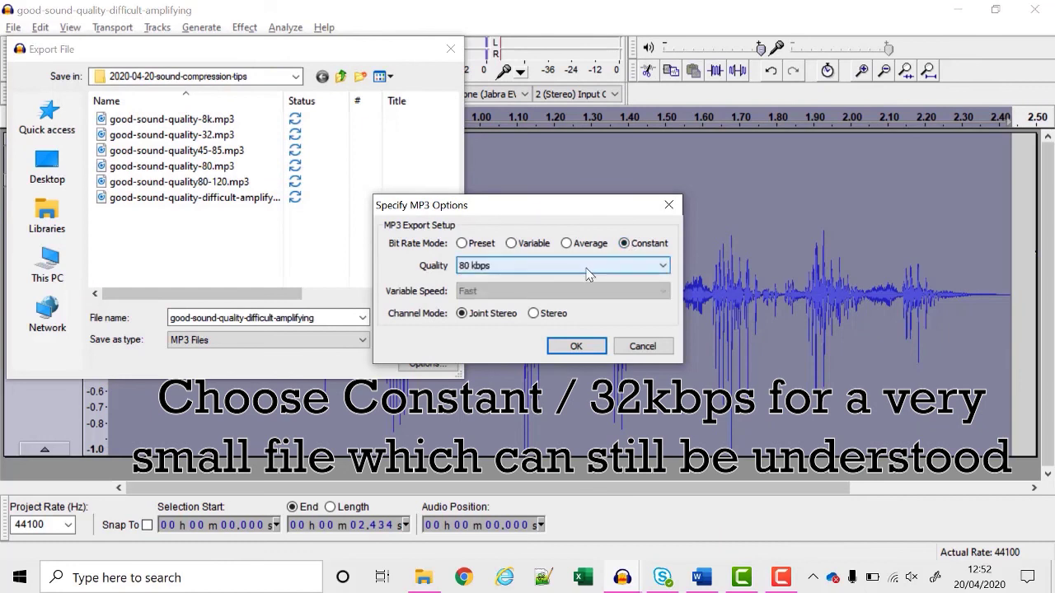
click(586, 265)
click(587, 266)
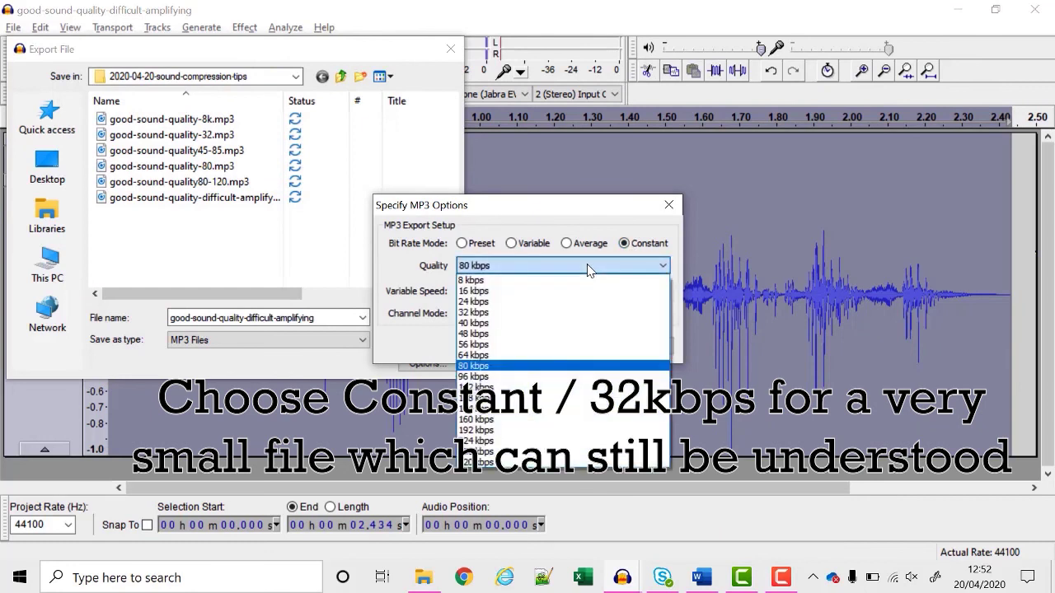
click(519, 313)
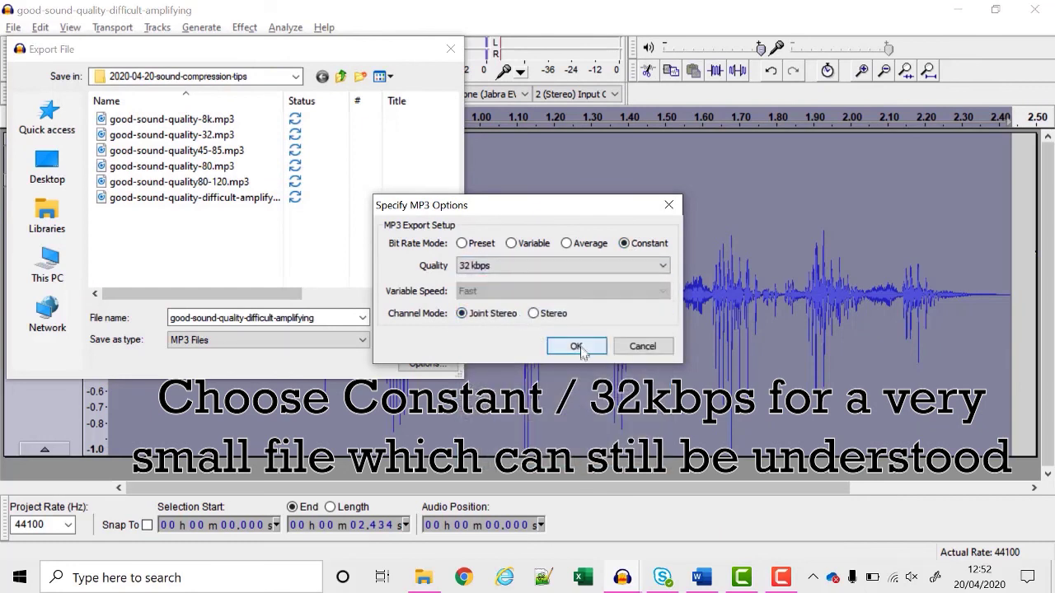